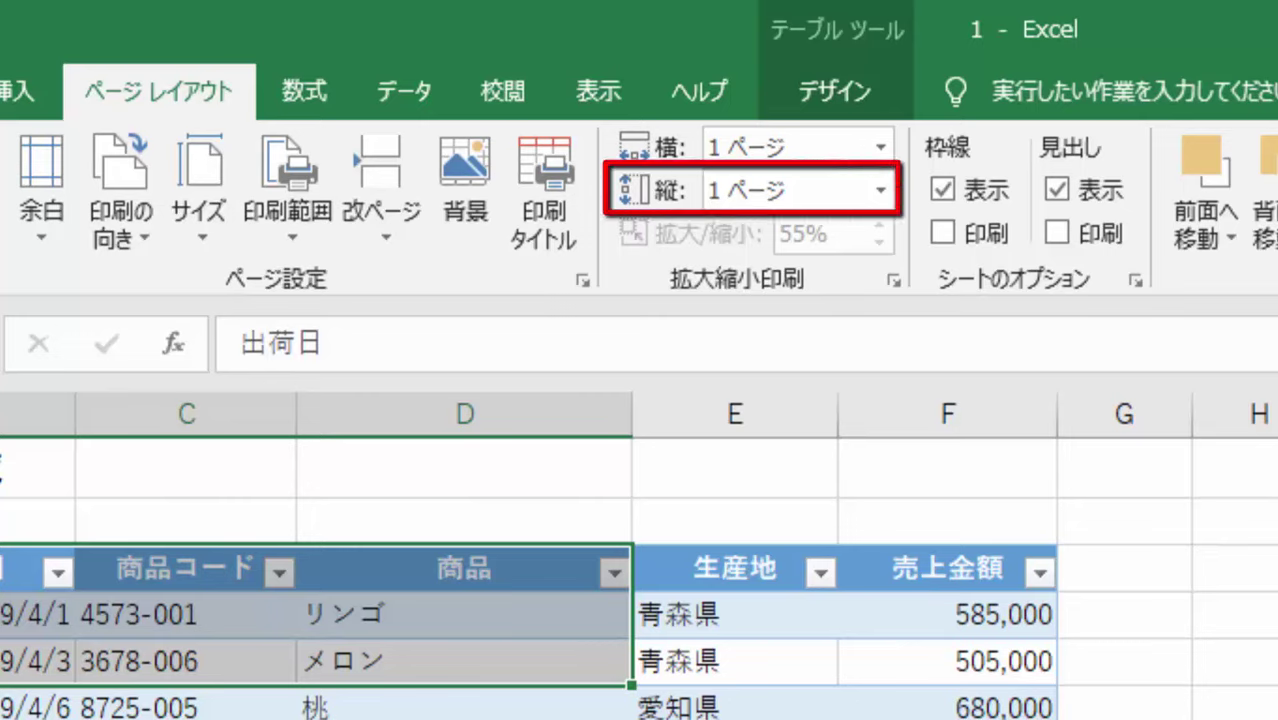
# - Set the page height in the scale-to-fit print options to automatic (自動)
pyautogui.click(877, 194)
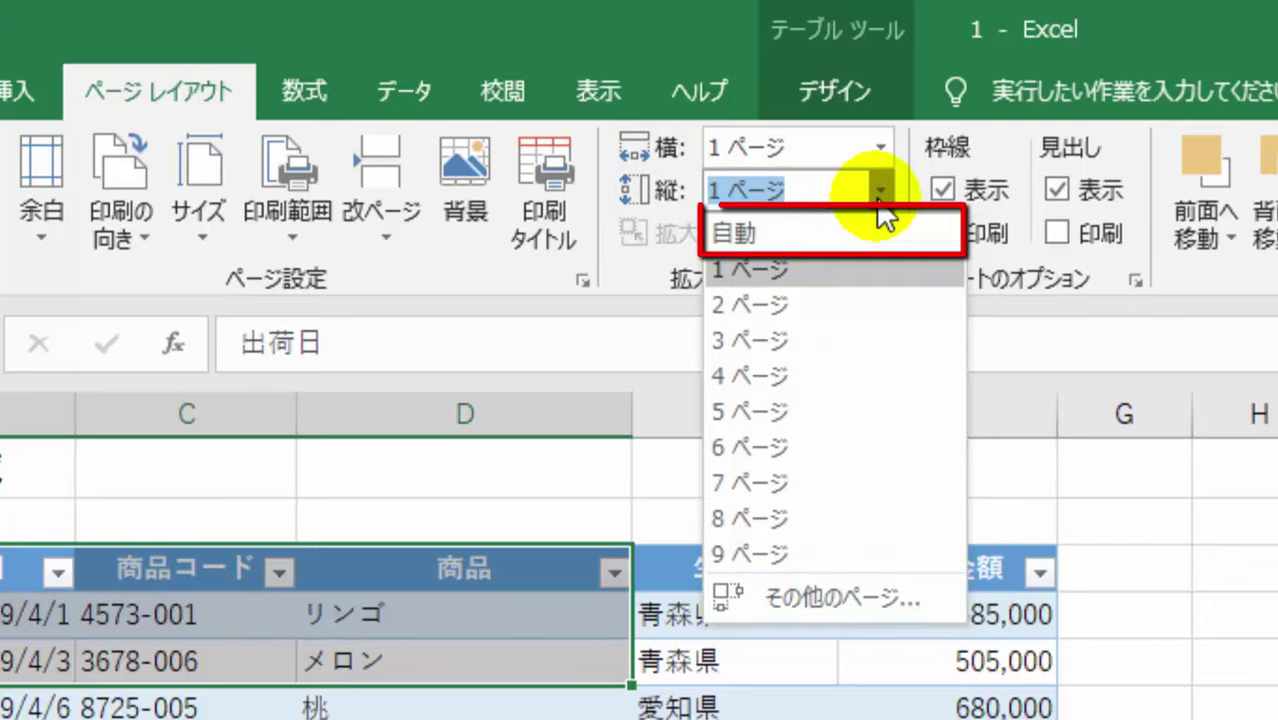
pyautogui.click(877, 234)
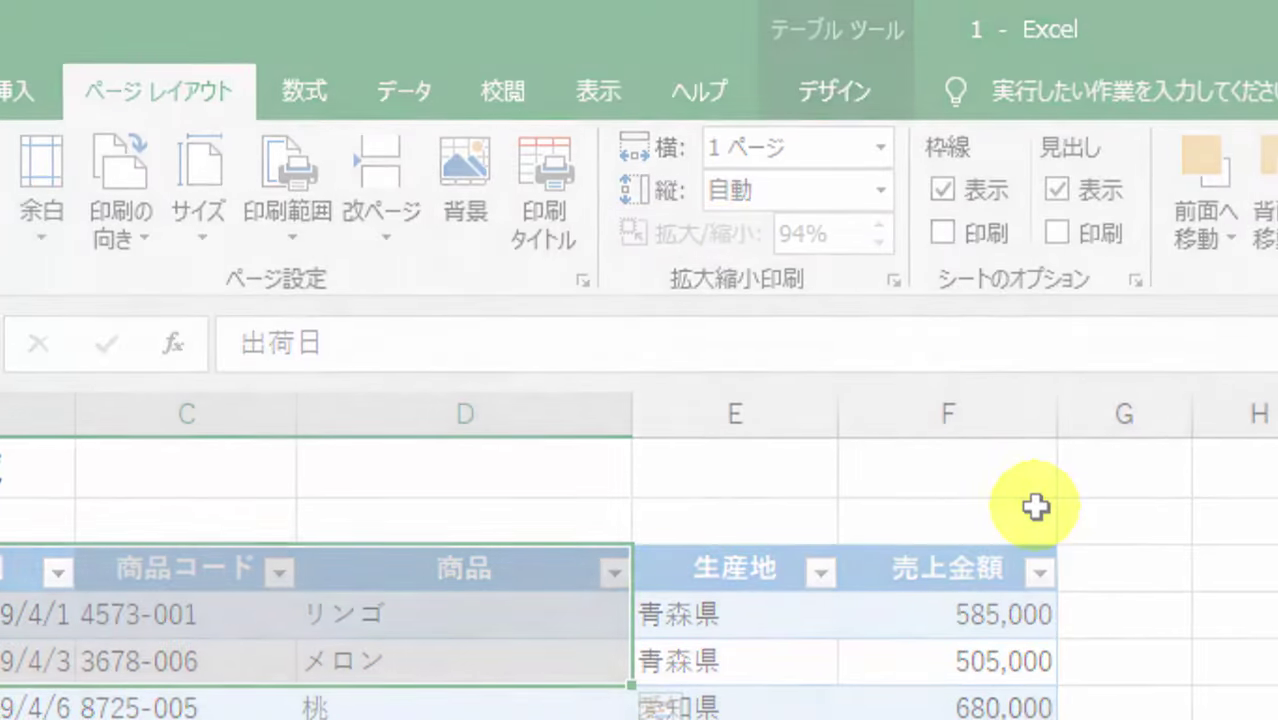
# - Set the print scaling to 拡大縮小なし in the print settings and return to the worksheet
pyautogui.click(111, 347)
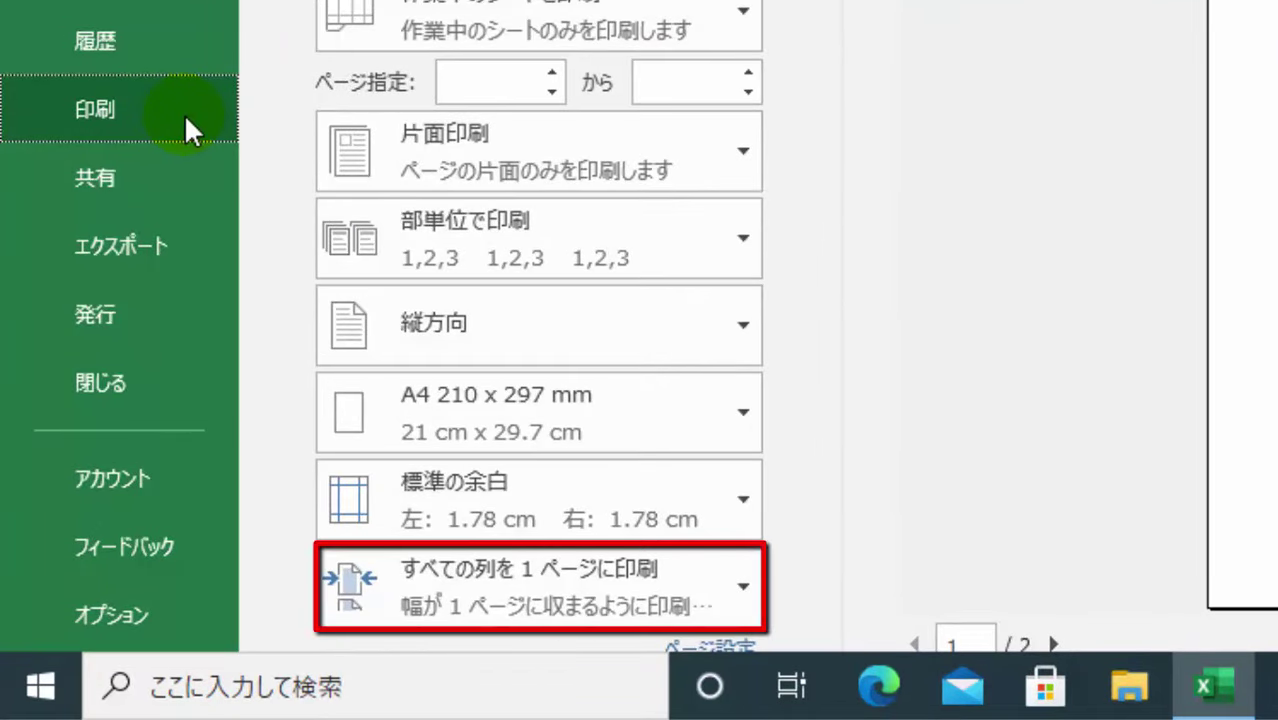
pyautogui.click(450, 580)
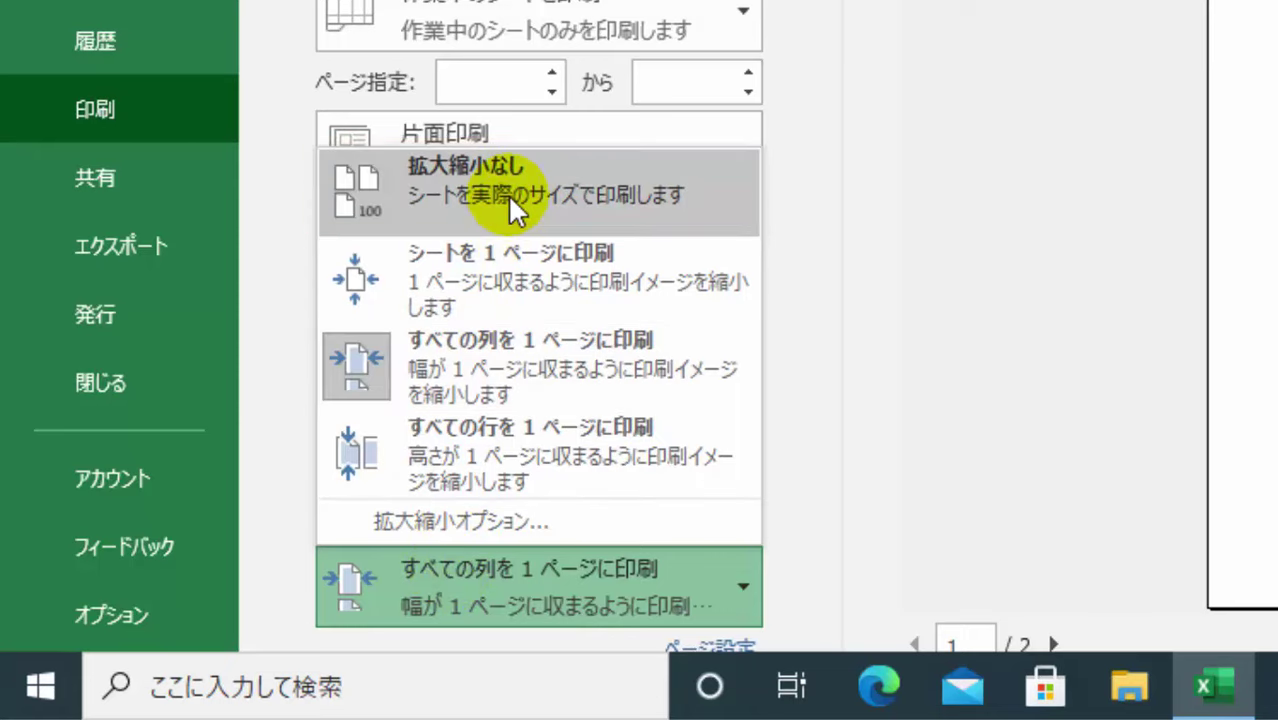
pyautogui.click(508, 194)
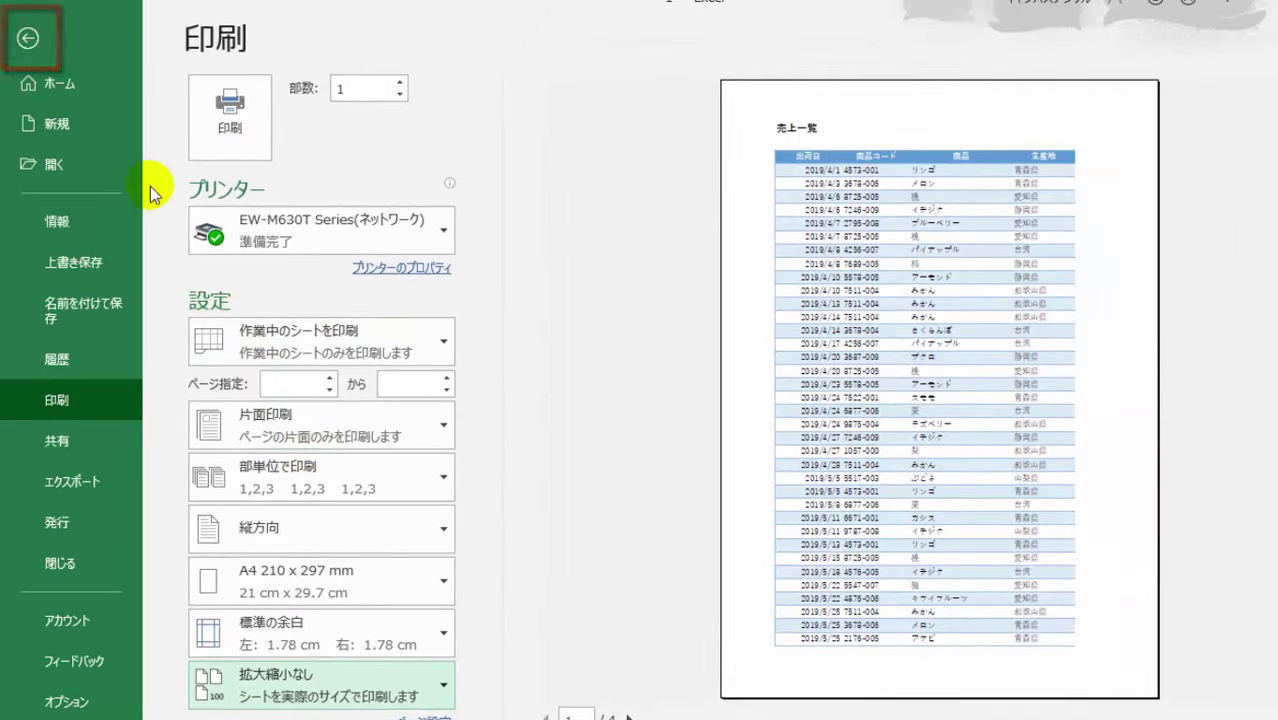
pyautogui.click(29, 40)
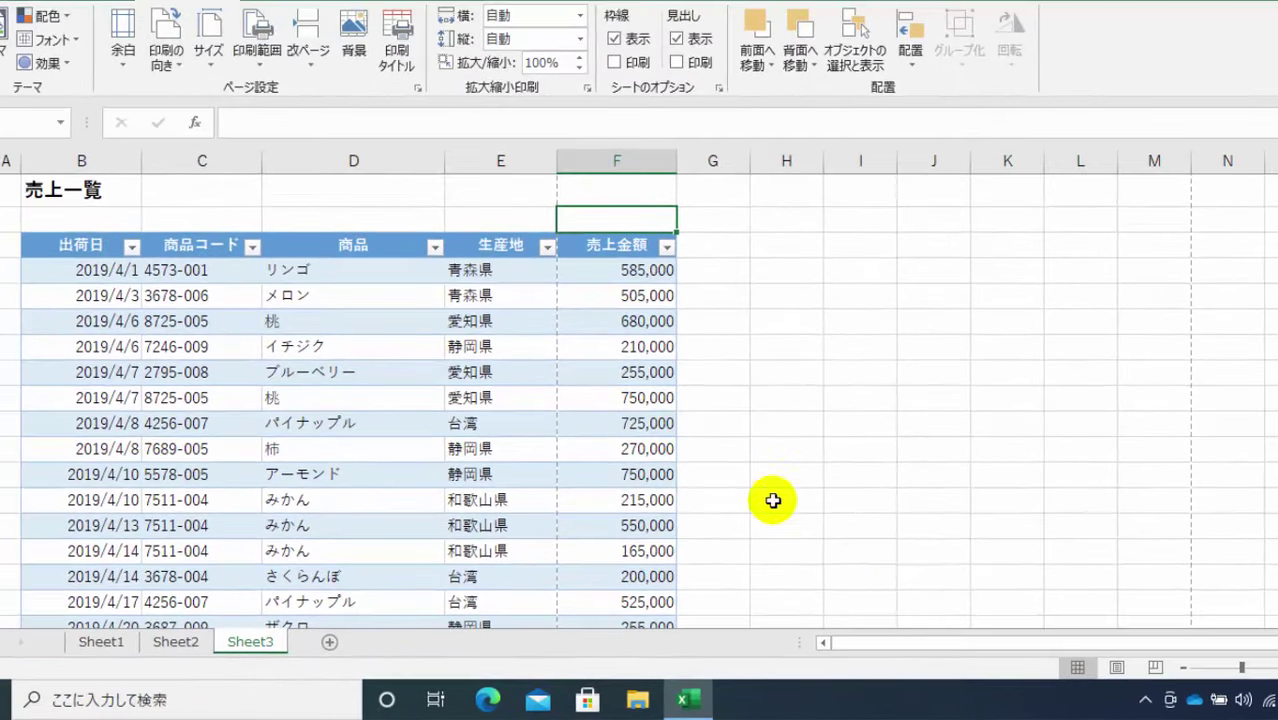
# - Switch to page layout view and narrow column D so that column F fits on the first page
pyautogui.click(1117, 667)
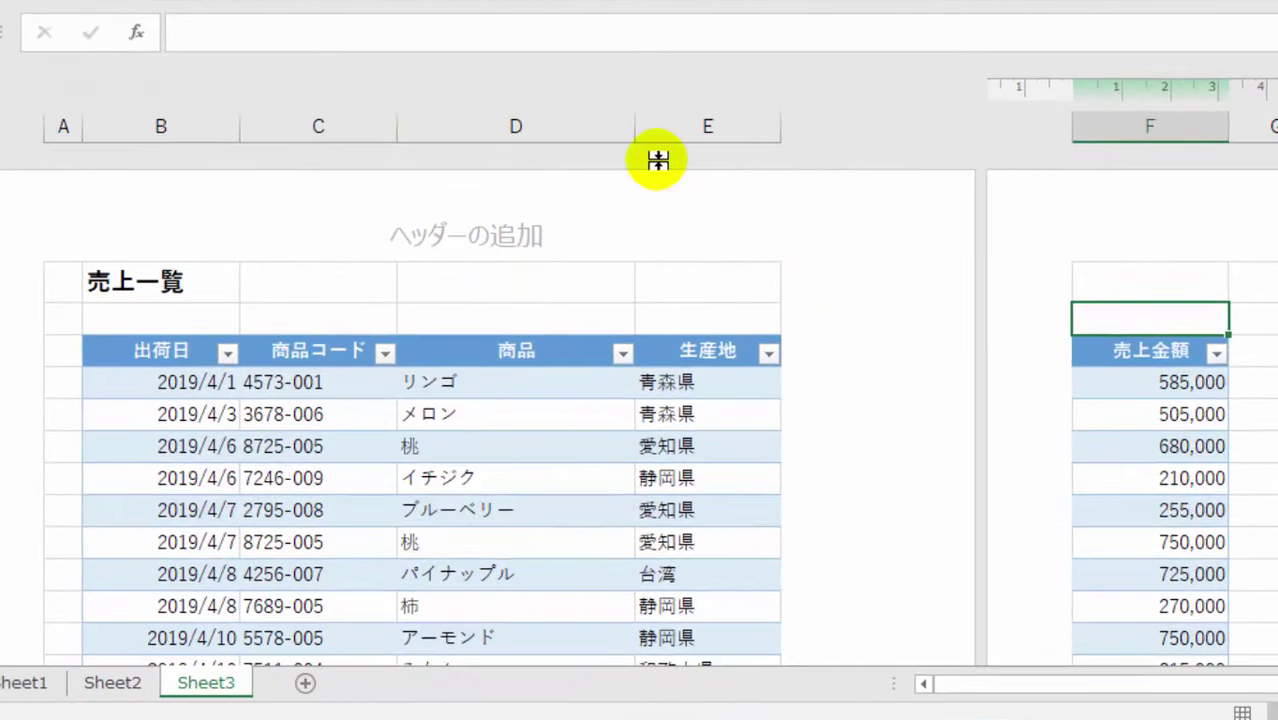
pyautogui.moveTo(619, 159); pyautogui.dragTo(558, 145)
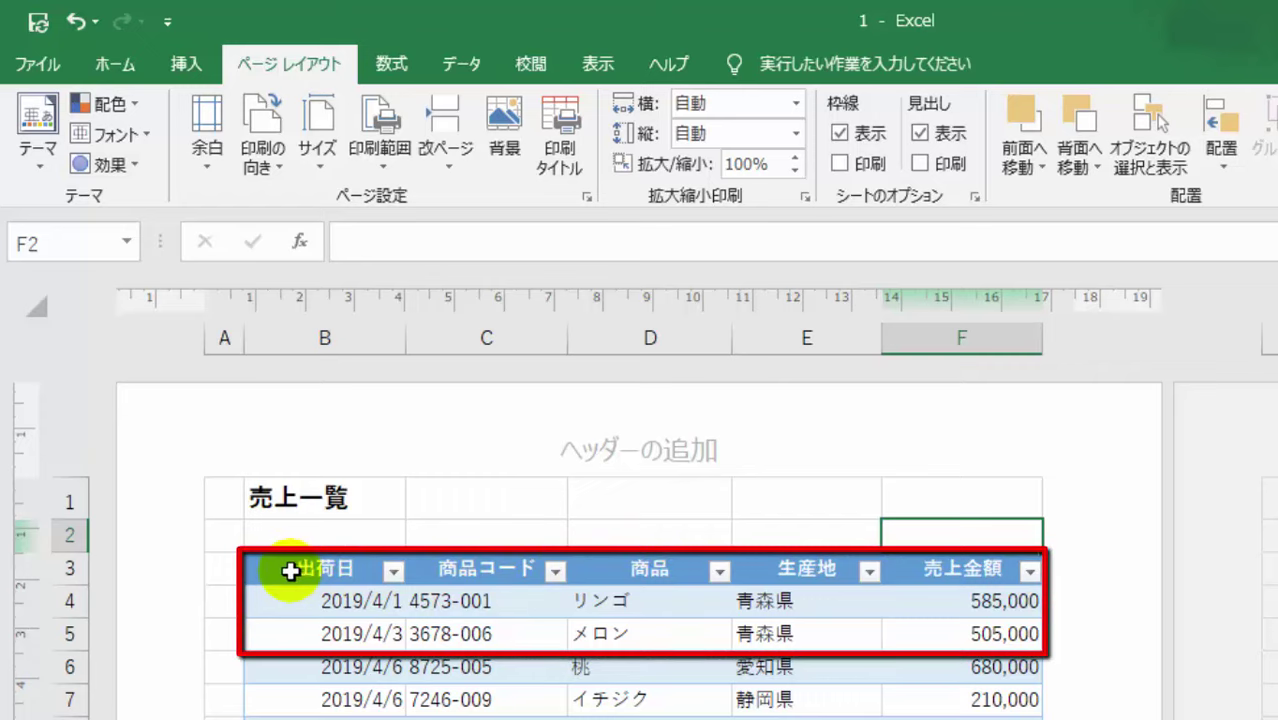
# - Set the table range B3:F5 as the print area
pyautogui.moveTo(277, 572)
pyautogui.mouseDown()
pyautogui.moveTo(398, 600)
pyautogui.moveTo(596, 608)
pyautogui.moveTo(799, 639)
pyautogui.moveTo(961, 629)
pyautogui.mouseUp()
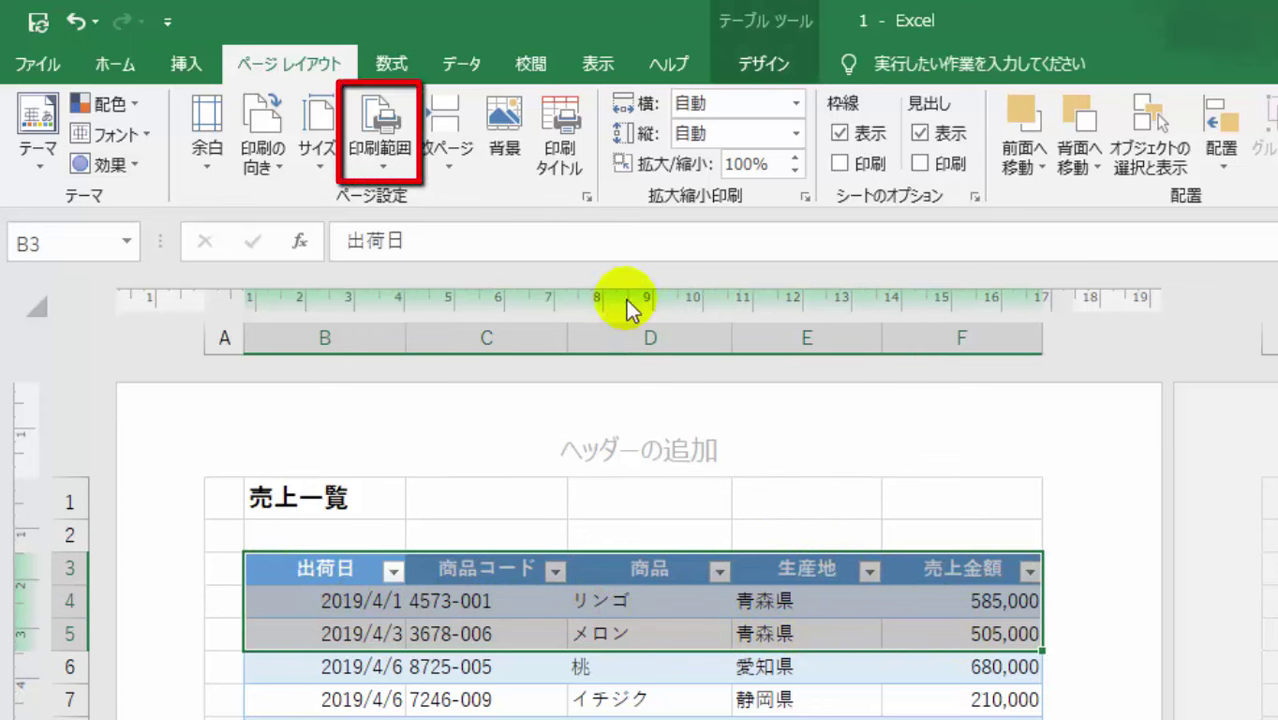
pyautogui.click(384, 152)
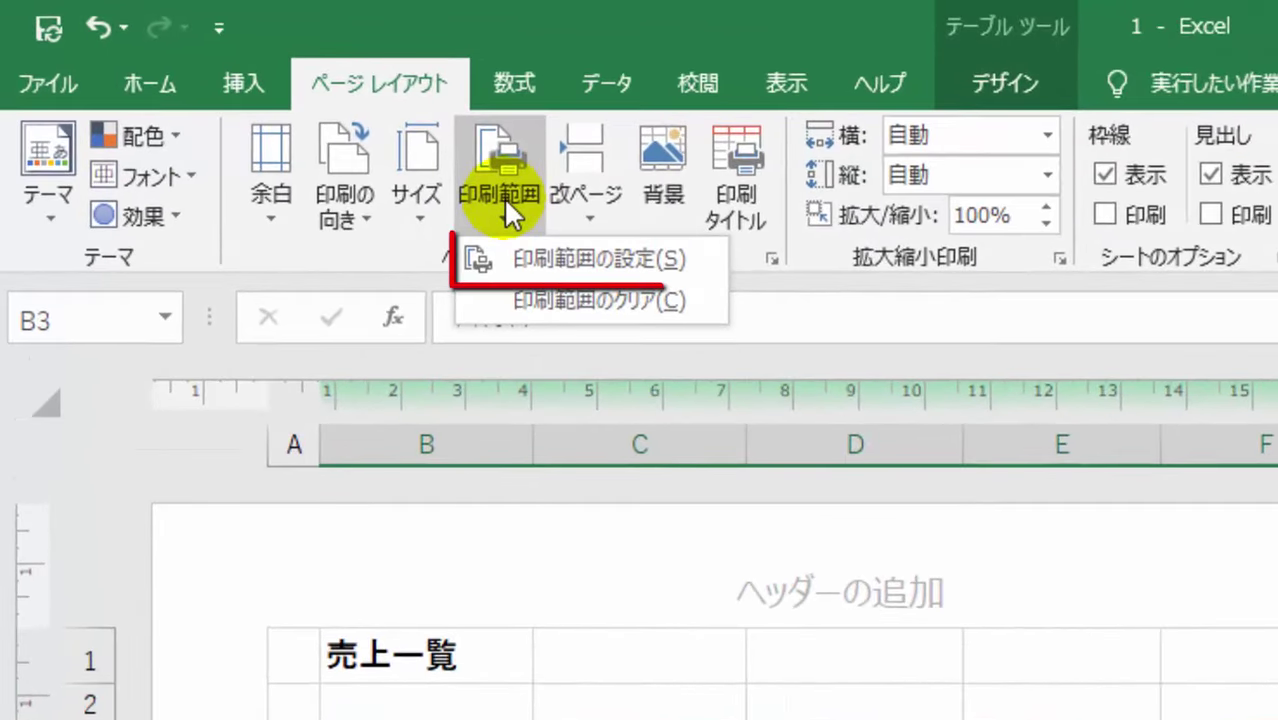
pyautogui.click(533, 257)
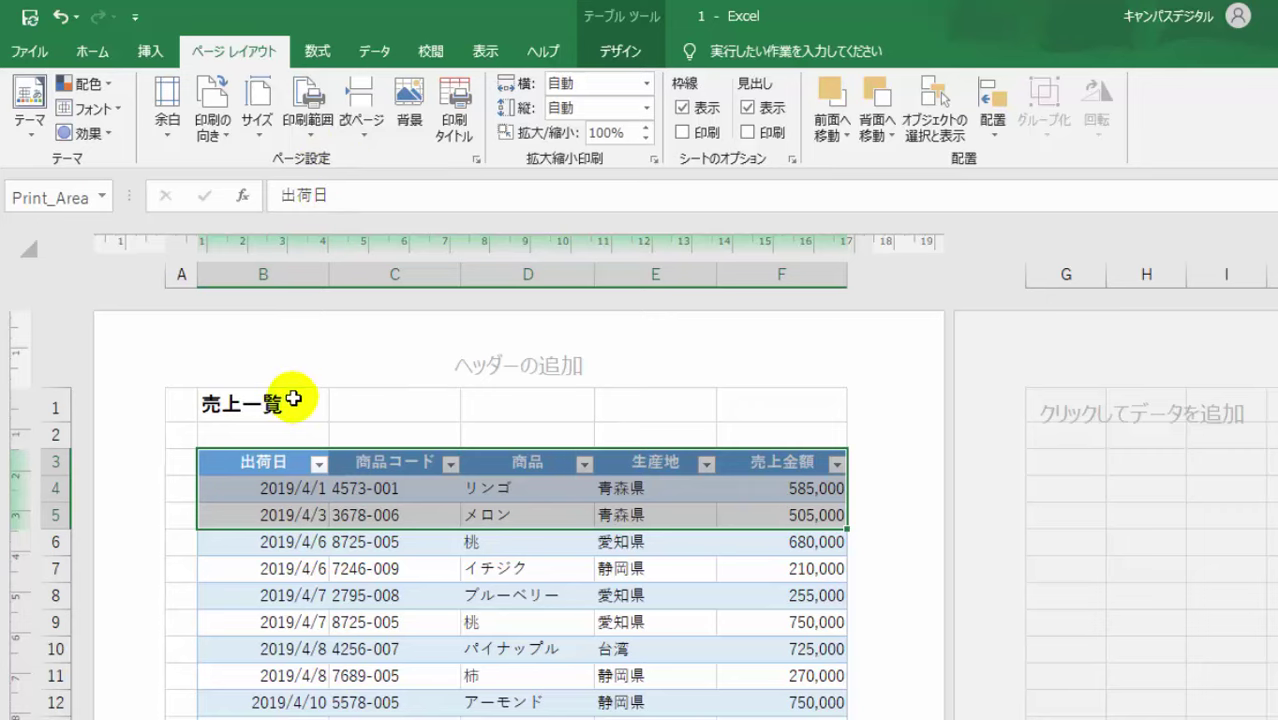
# - Select cell B1, review the print preview of the sheet, and return to the worksheet
pyautogui.click(292, 401)
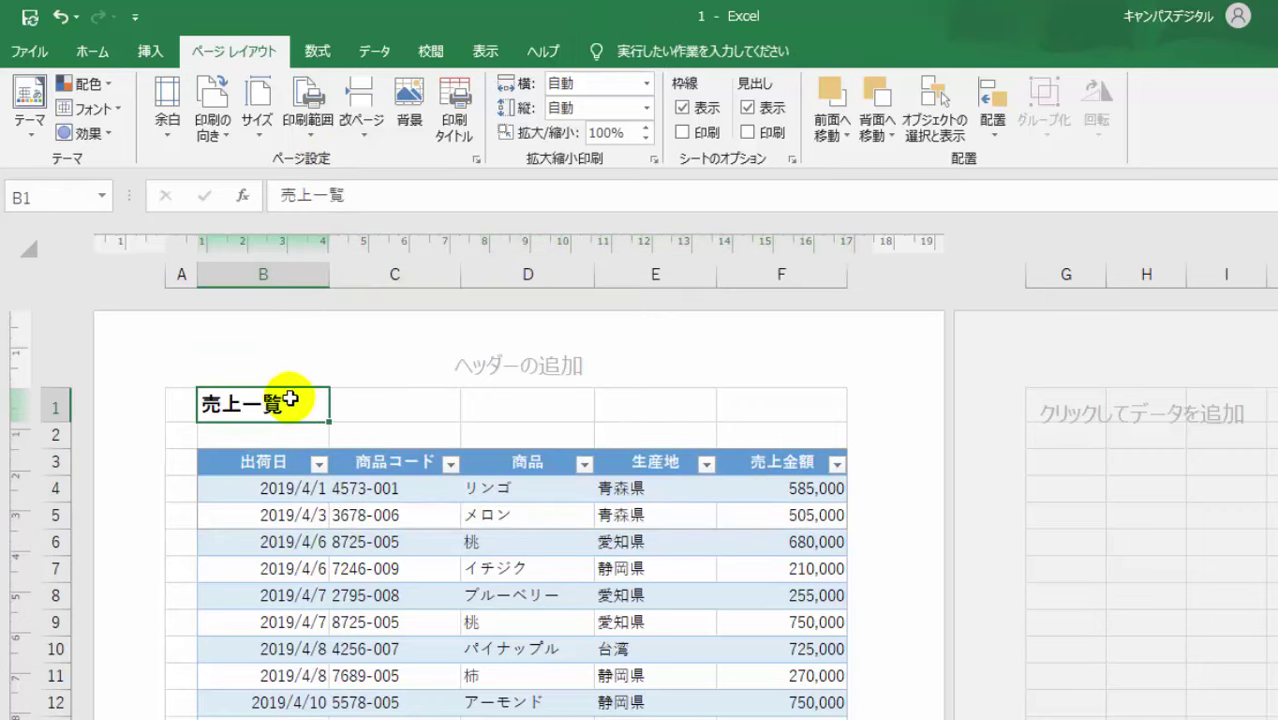
pyautogui.click(38, 51)
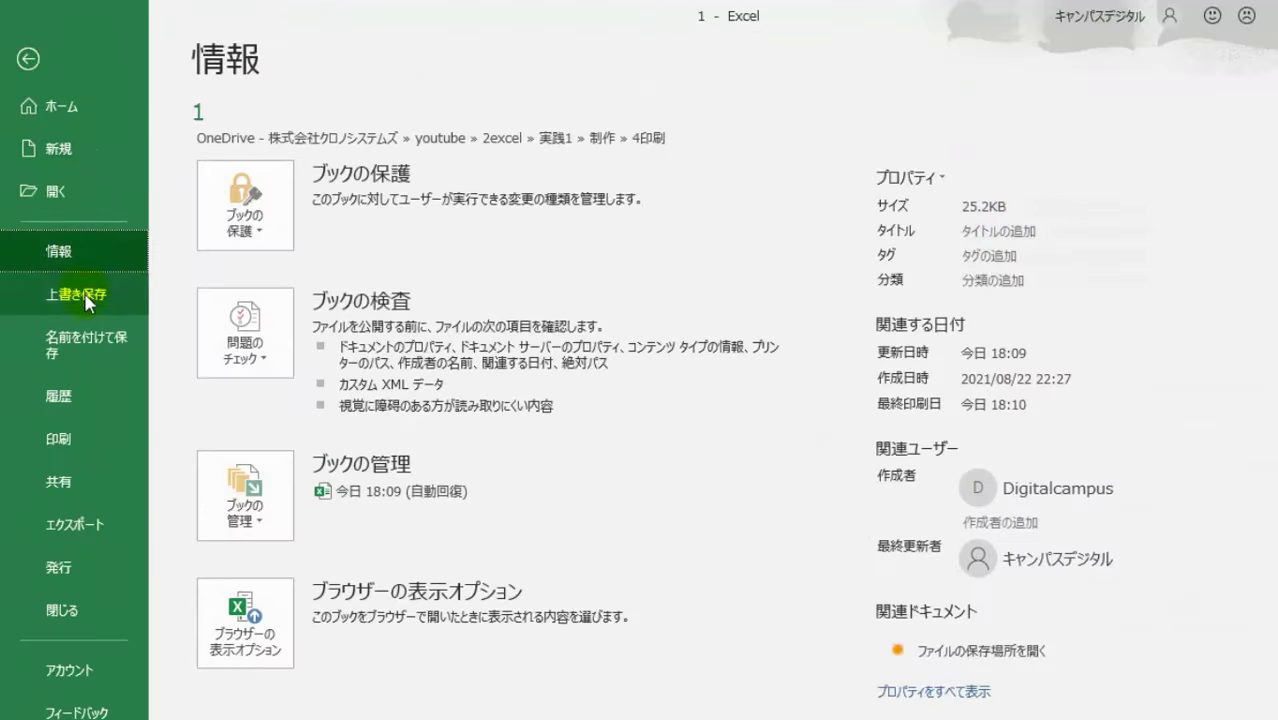
pyautogui.click(70, 438)
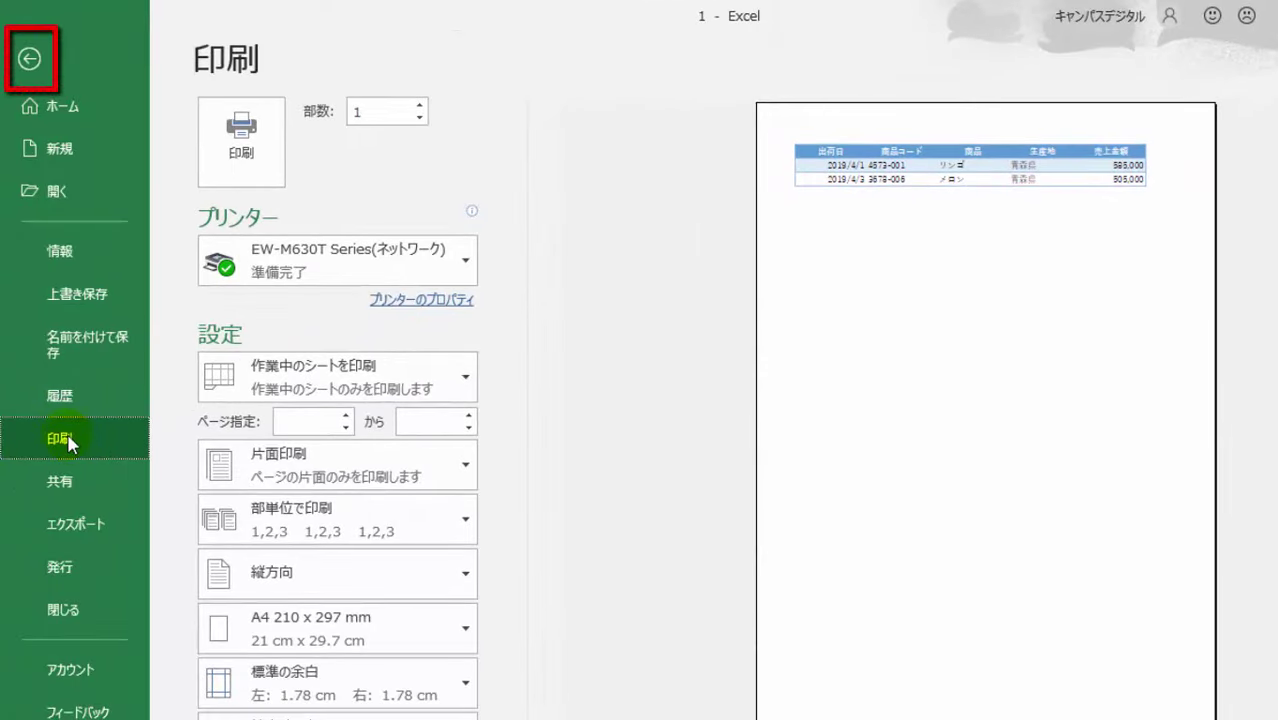
pyautogui.click(29, 62)
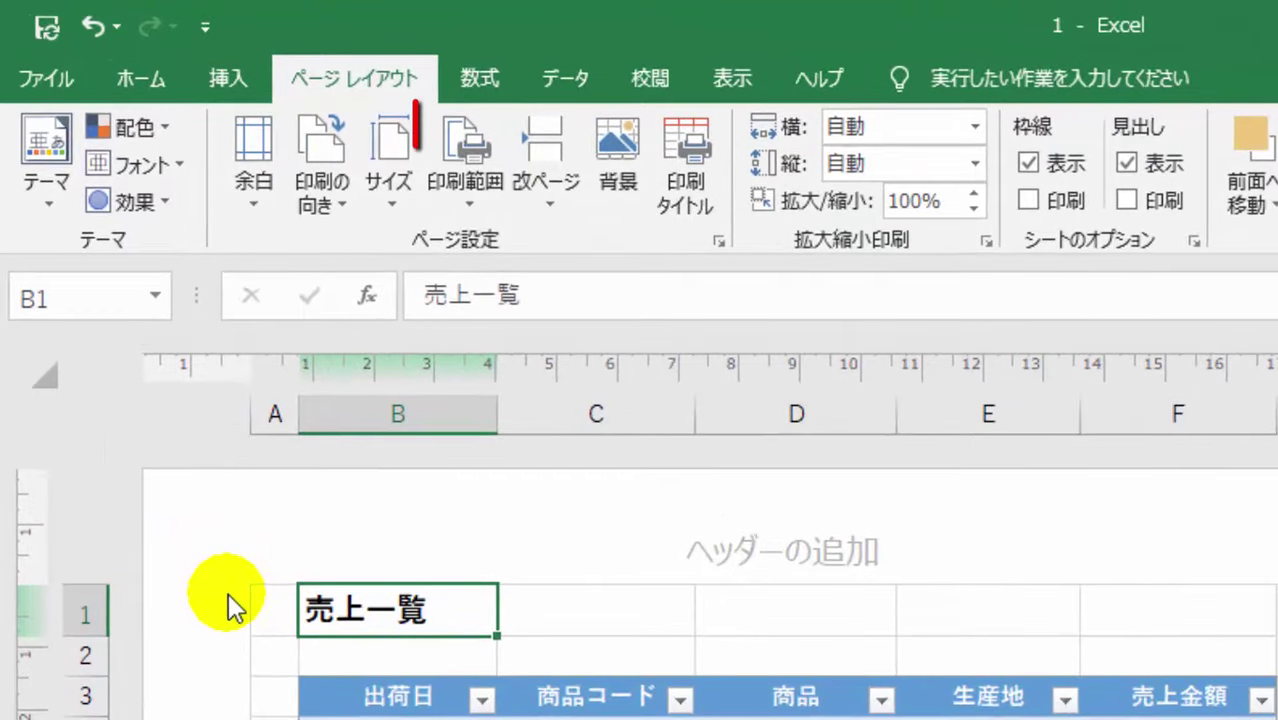
# - Clear the print area, check the sheet in the print preview, and return to the worksheet
pyautogui.click(460, 193)
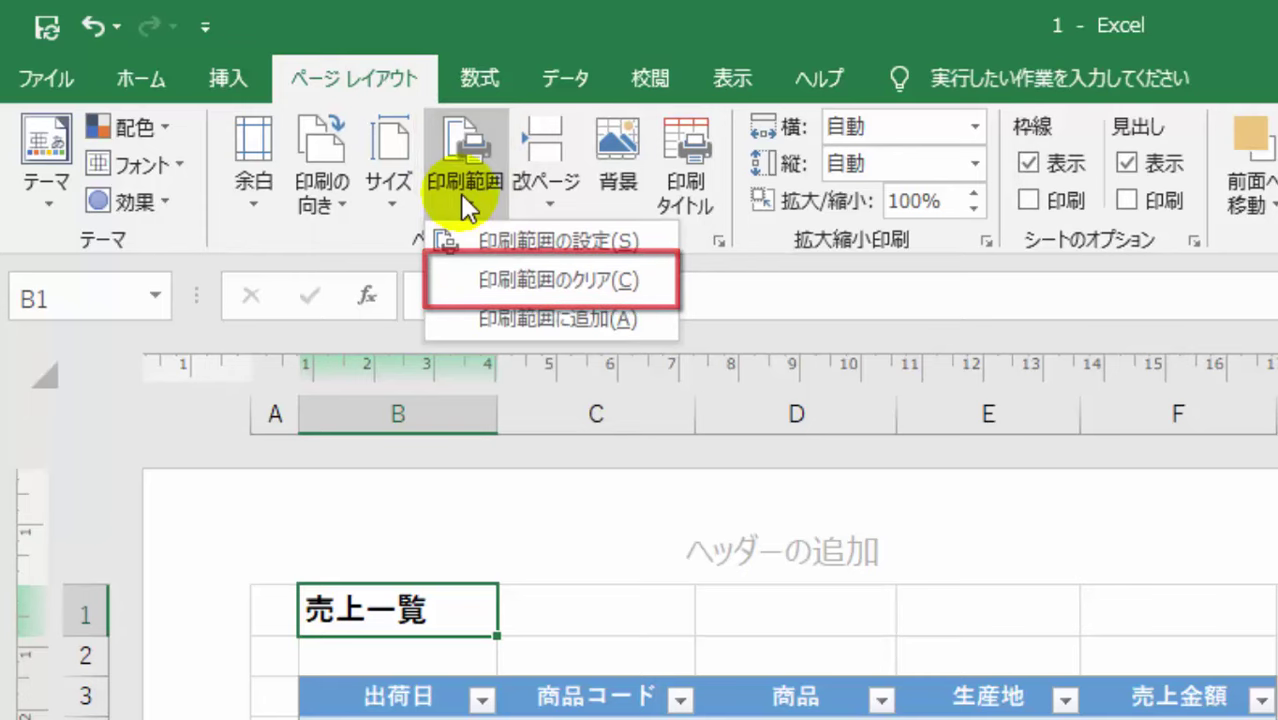
pyautogui.click(507, 285)
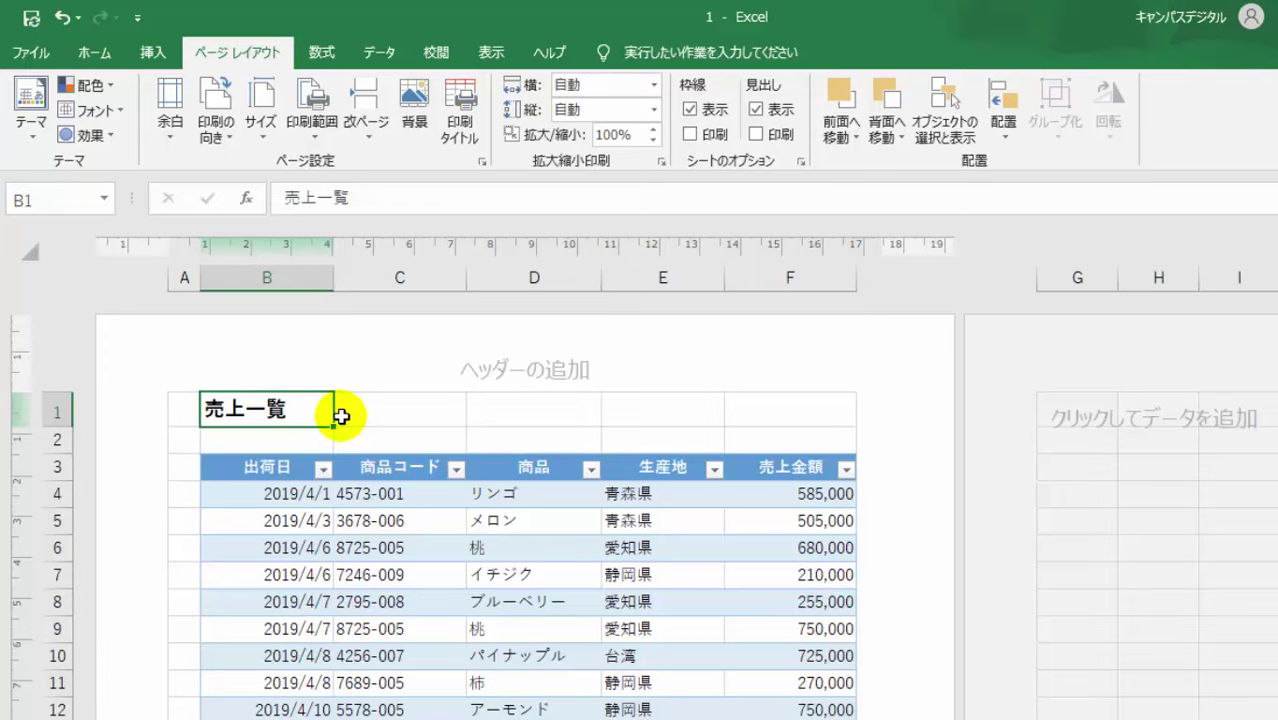
pyautogui.click(34, 55)
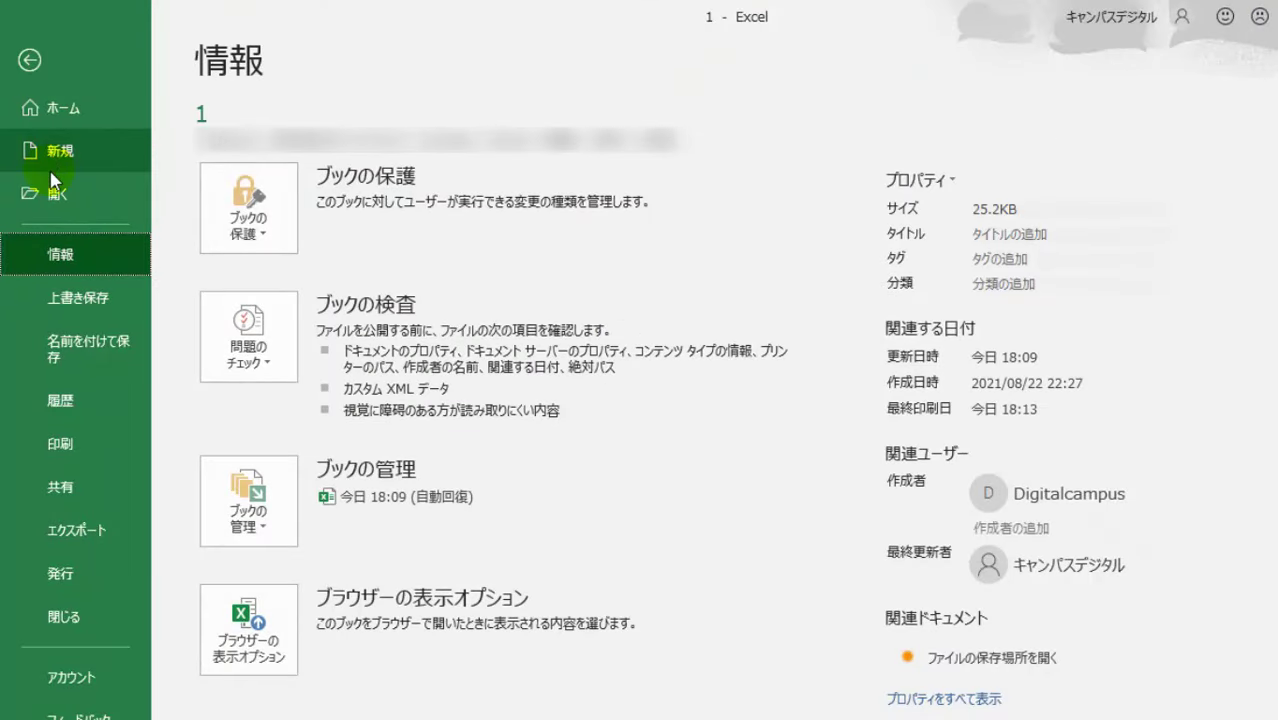
pyautogui.click(61, 447)
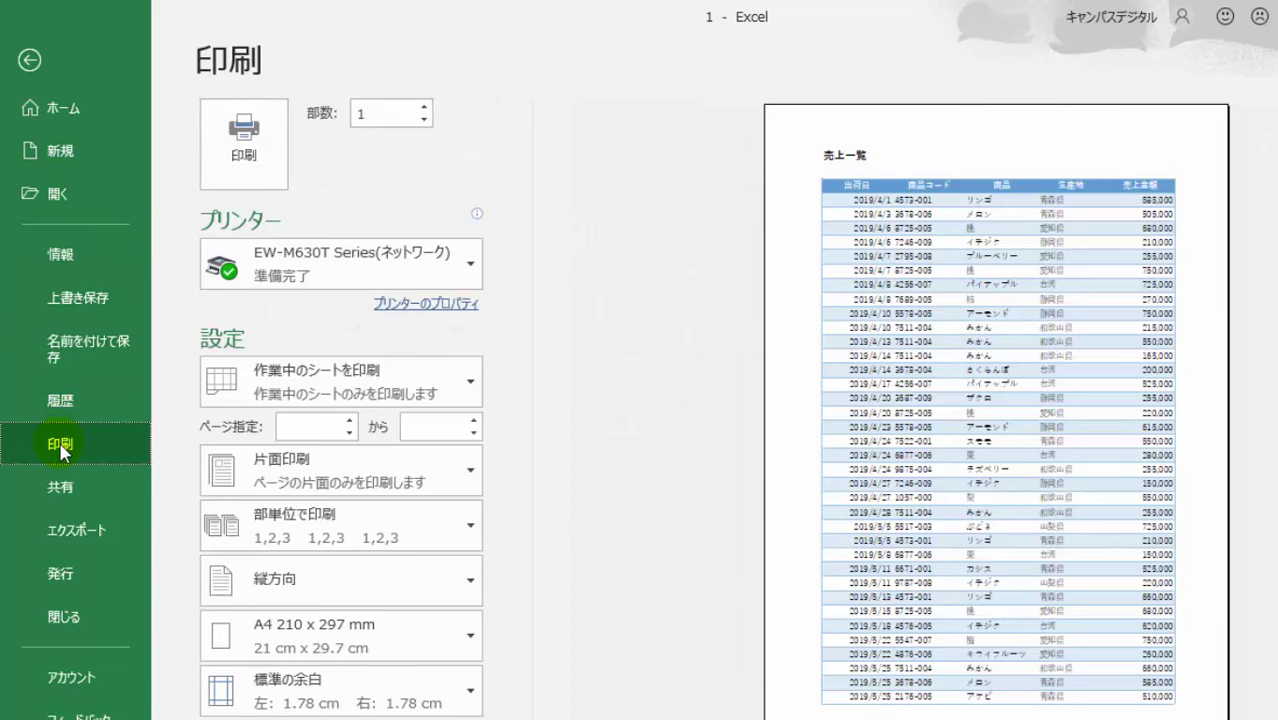
pyautogui.click(31, 61)
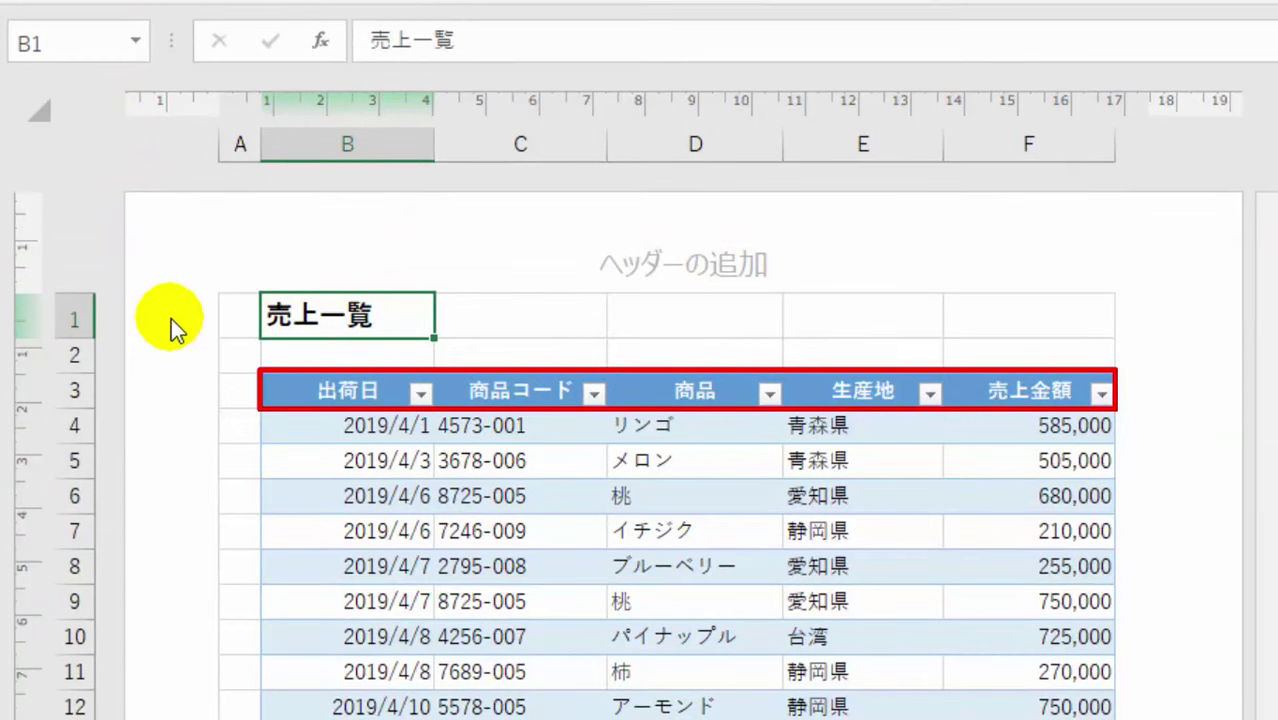
# - Set row 3 ($3:$3) as the title row repeated on every printed page
pyautogui.scroll(-10, 170, 319)
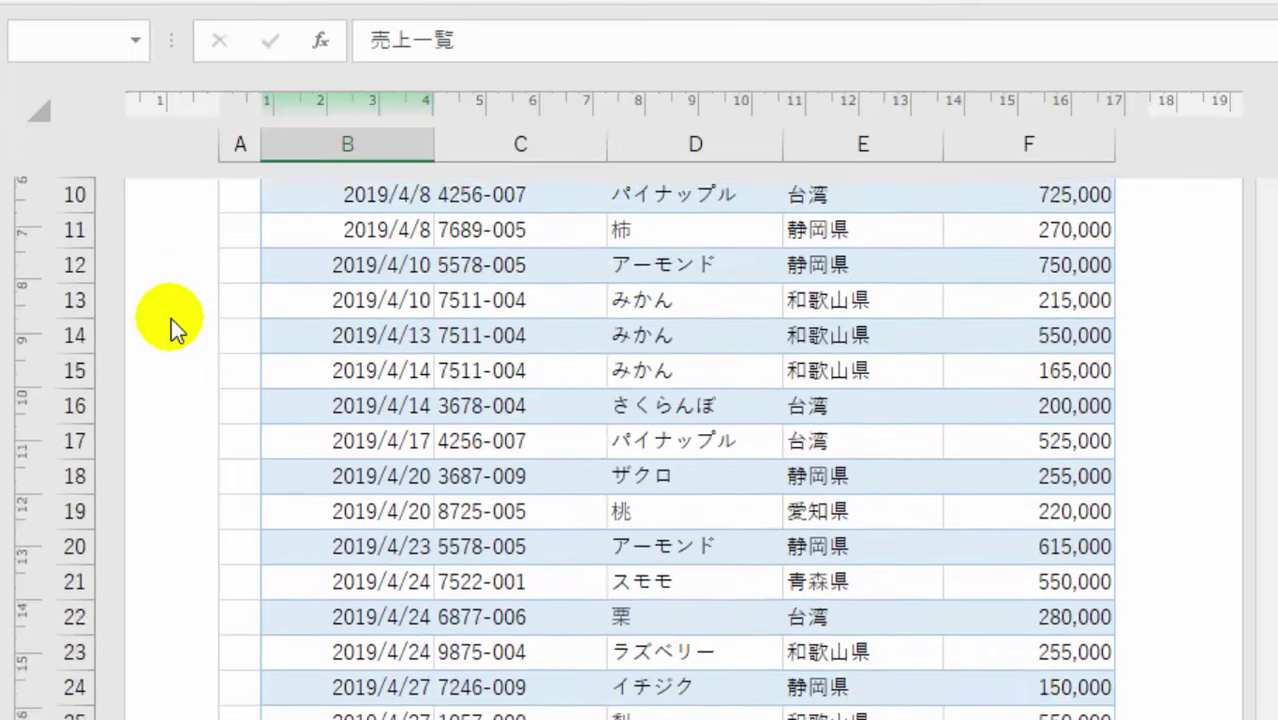
pyautogui.scroll(-4, 170, 319)
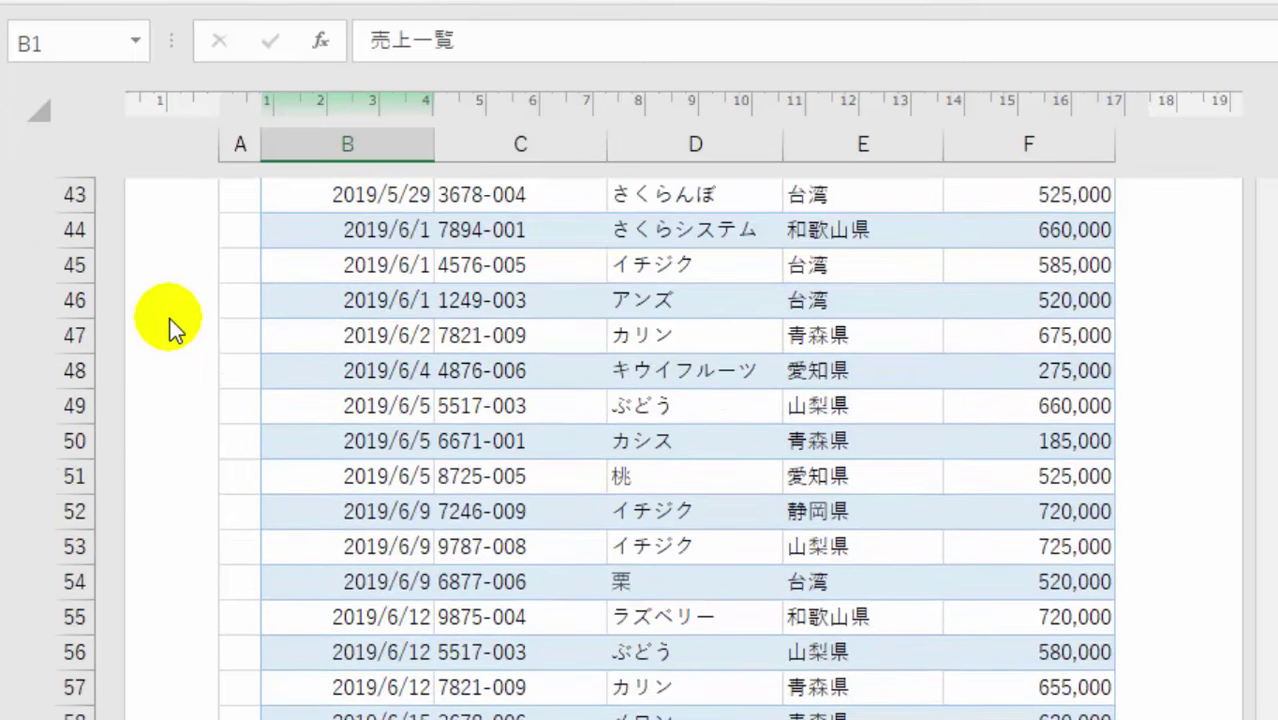
pyautogui.scroll(2, 170, 319)
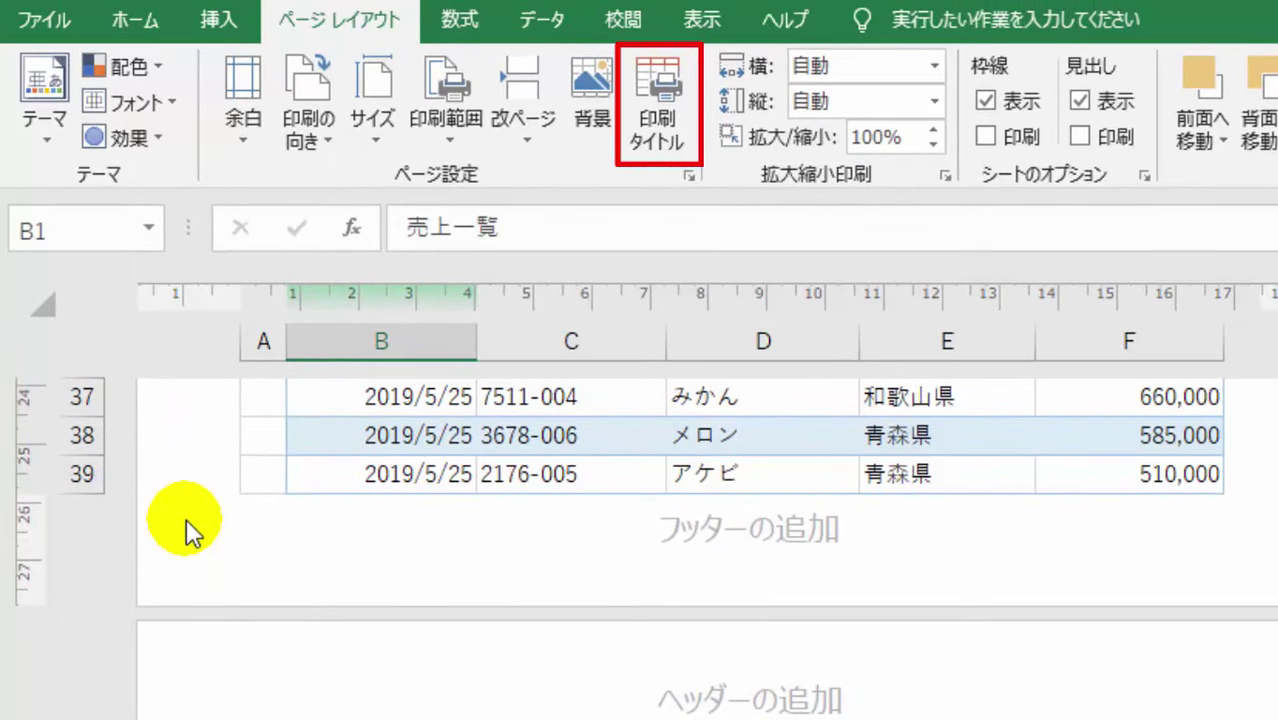
pyautogui.click(640, 122)
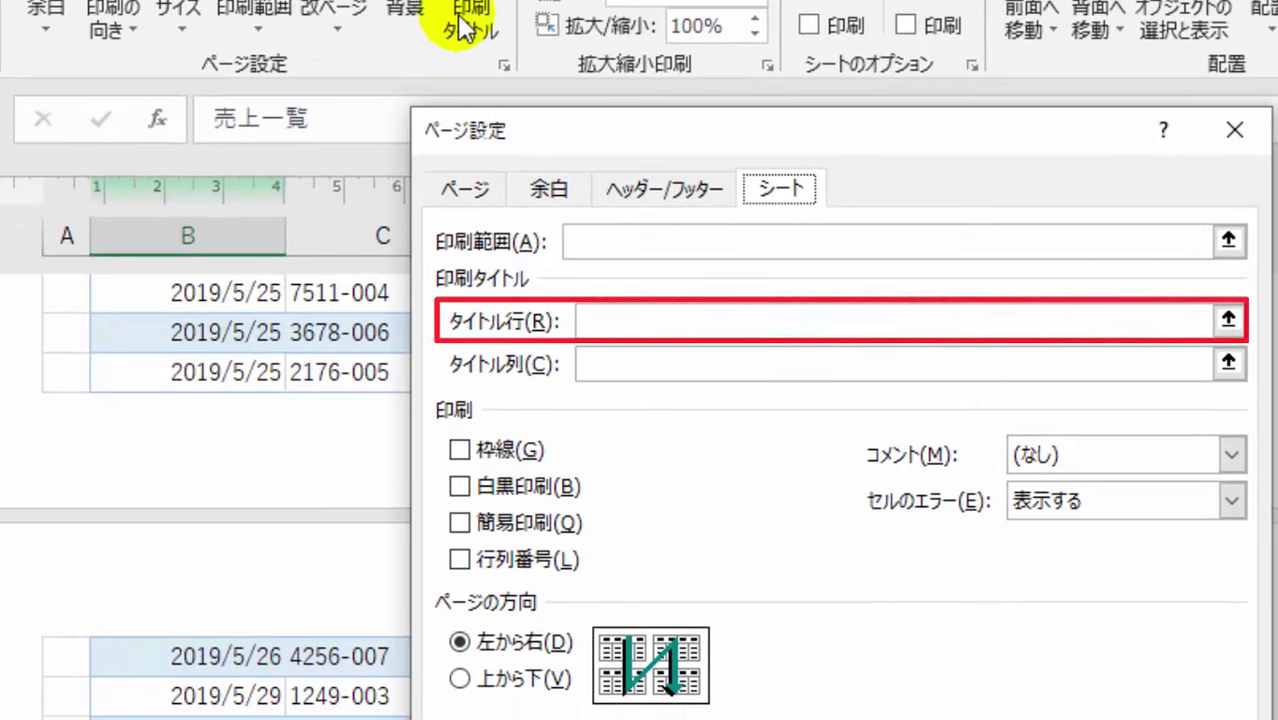
pyautogui.click(603, 319)
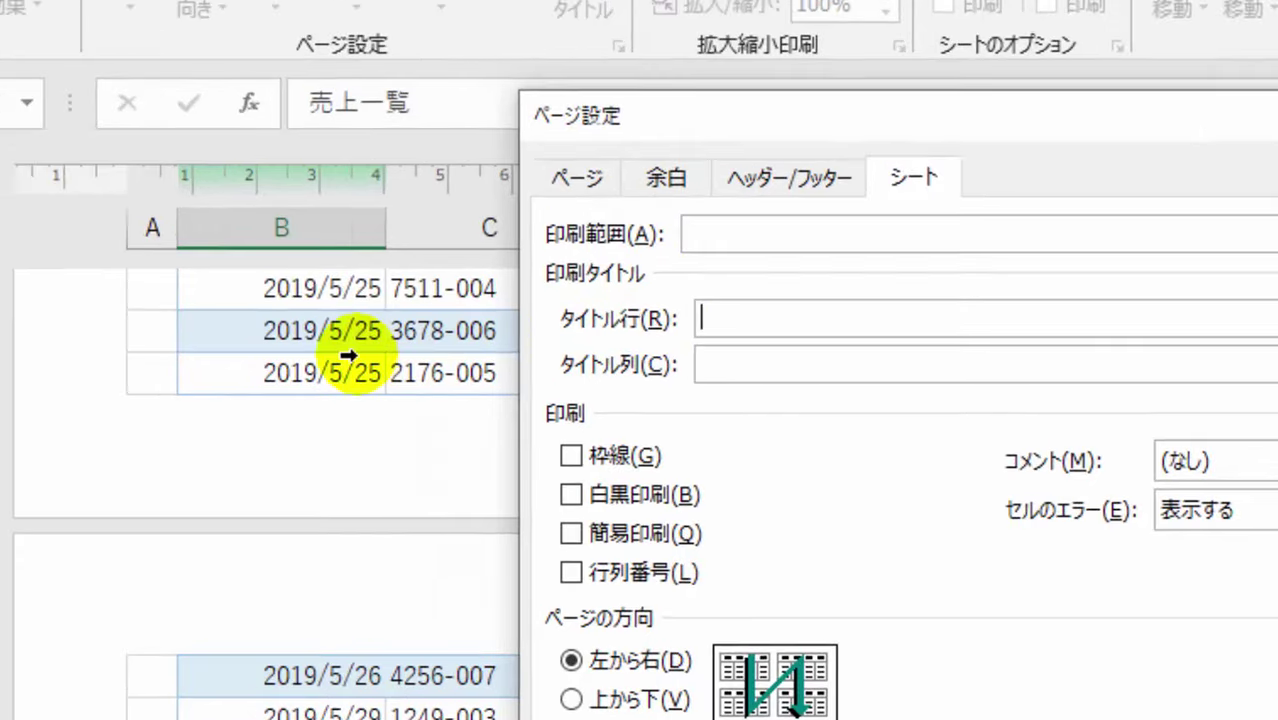
pyautogui.scroll(11, 379, 372)
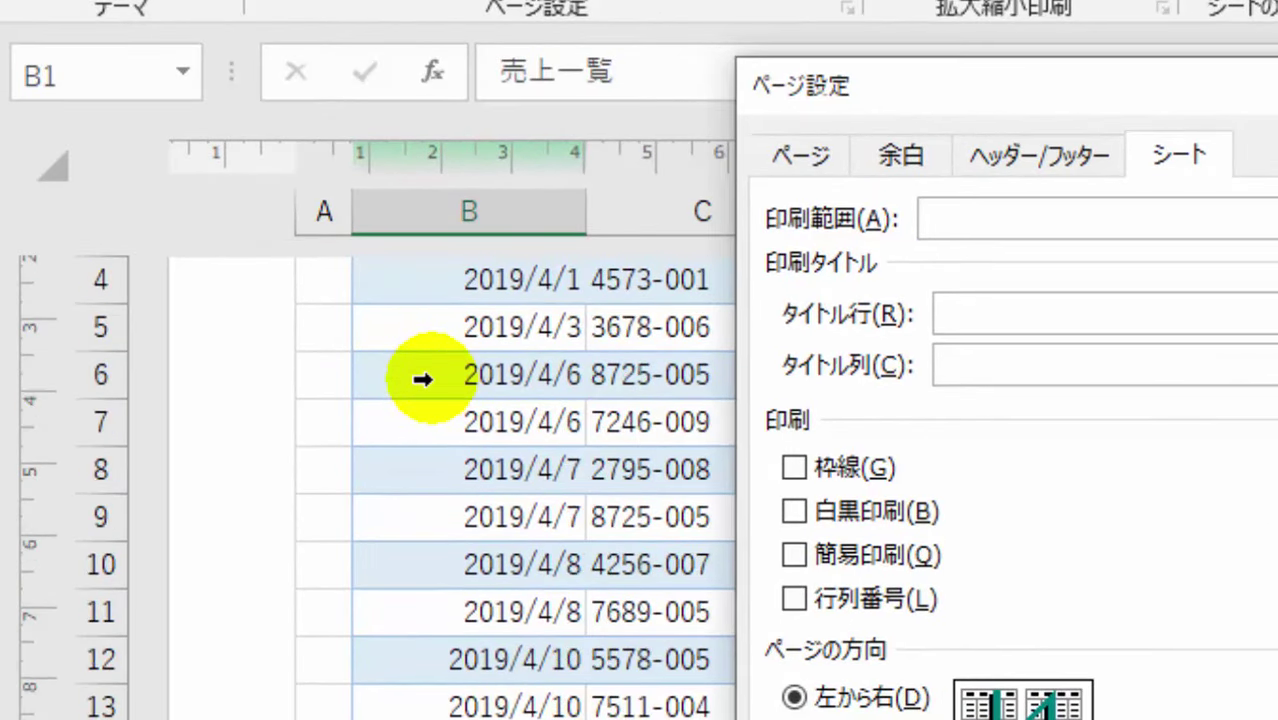
pyautogui.scroll(2, 422, 378)
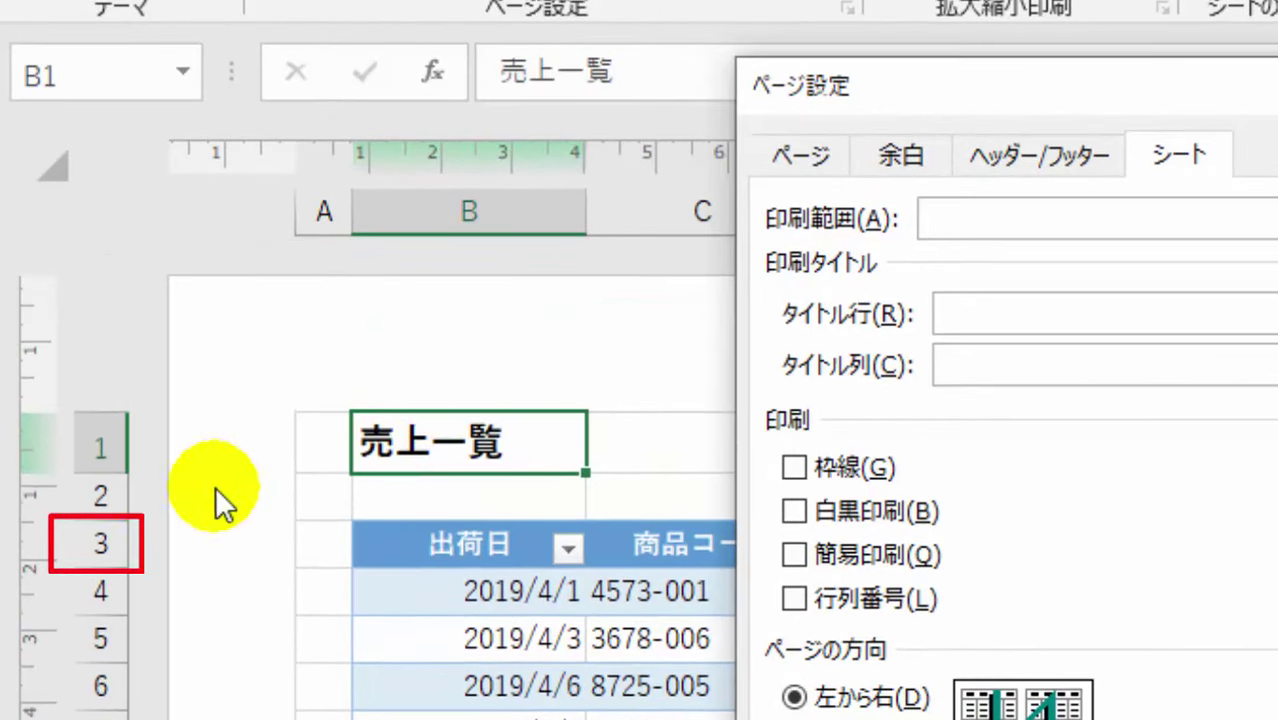
pyautogui.click(98, 541)
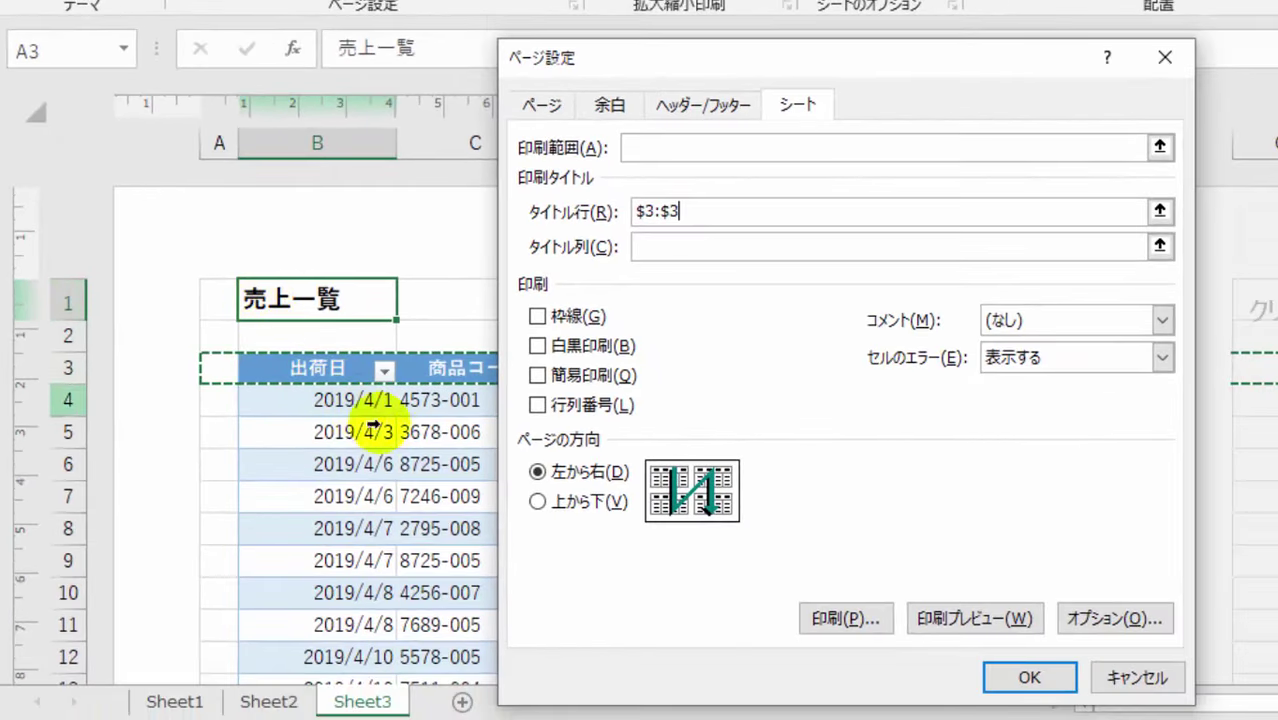
pyautogui.click(1027, 677)
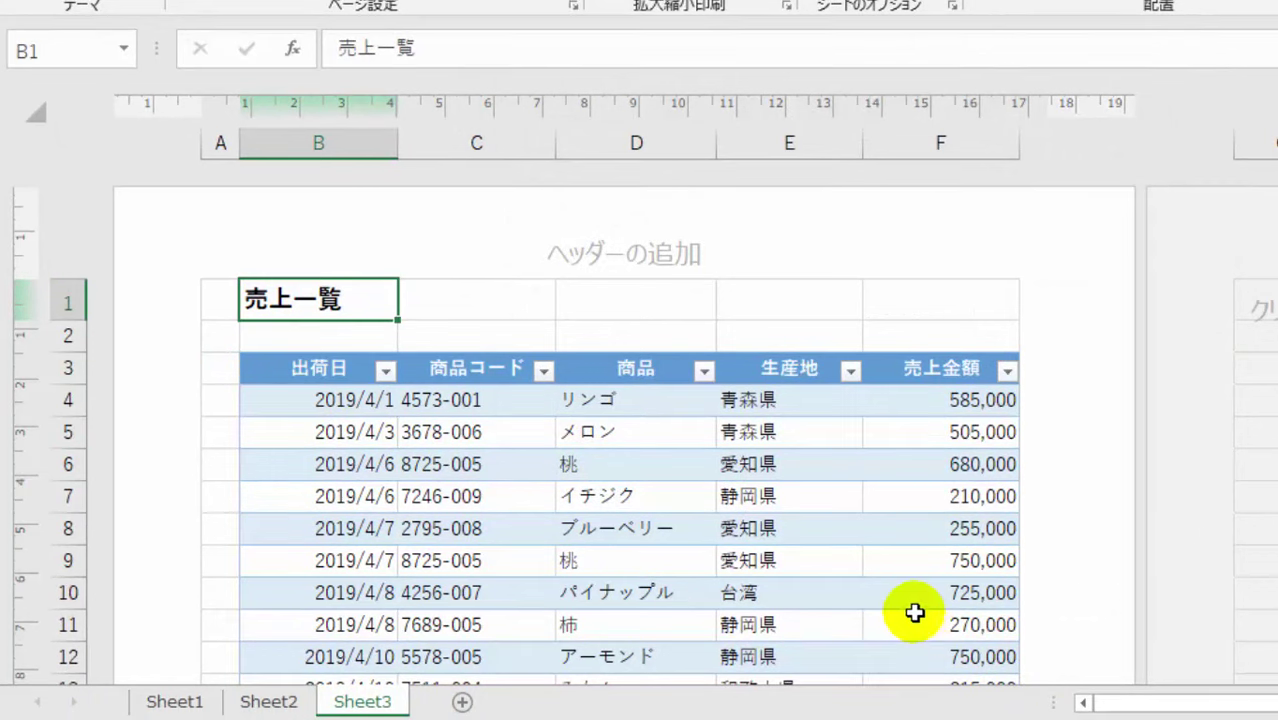
# - Check the second page of the sales list for the repeated header row
pyautogui.scroll(-5, 915, 612)
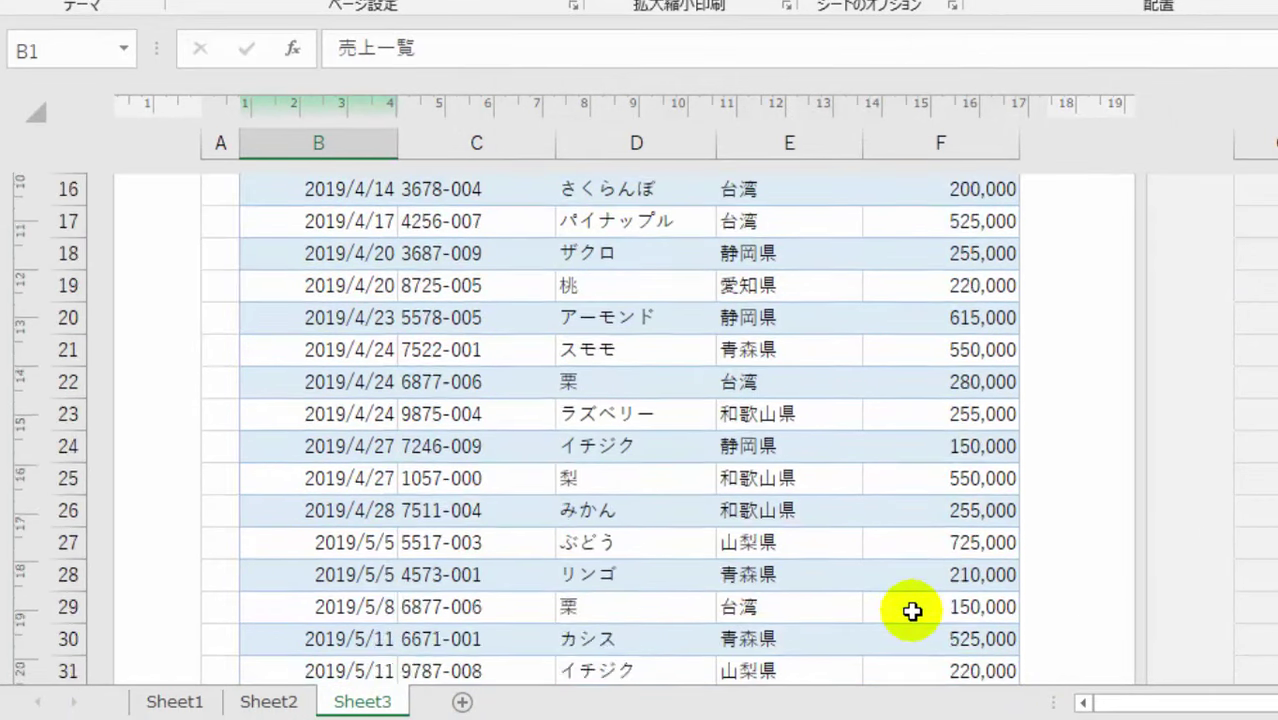
pyautogui.scroll(-8, 912, 611)
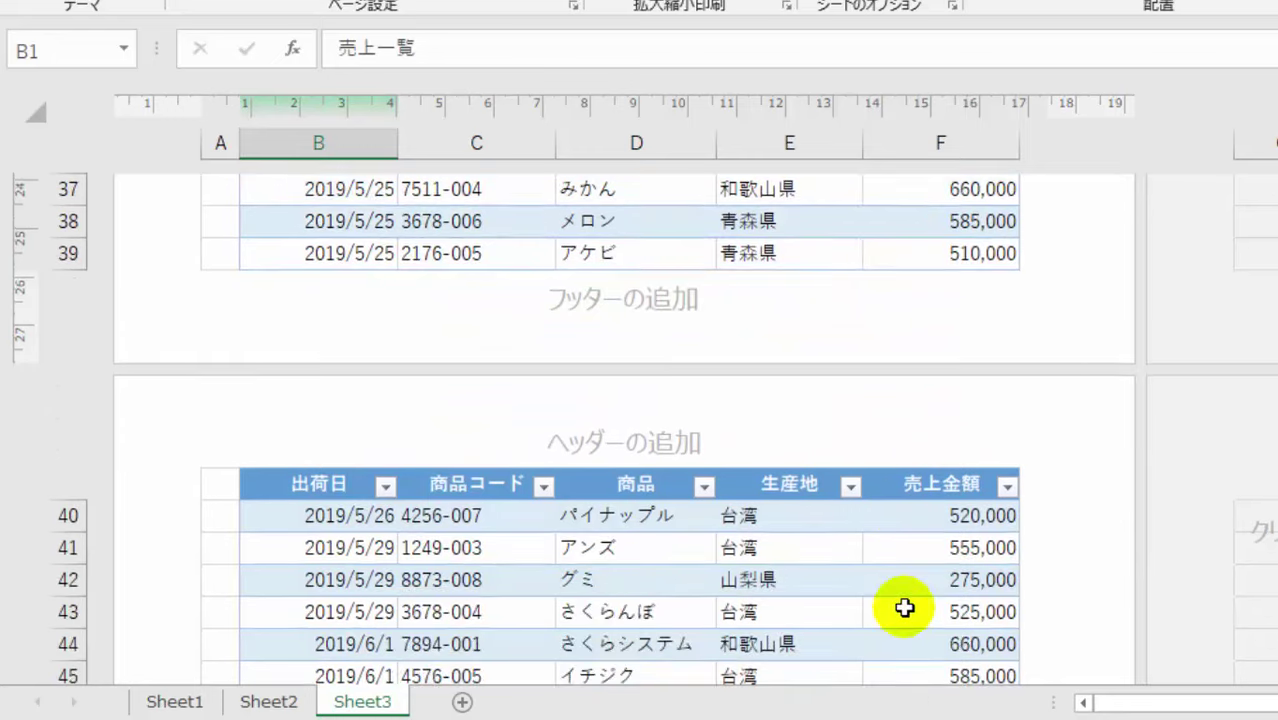
pyautogui.scroll(-1, 904, 608)
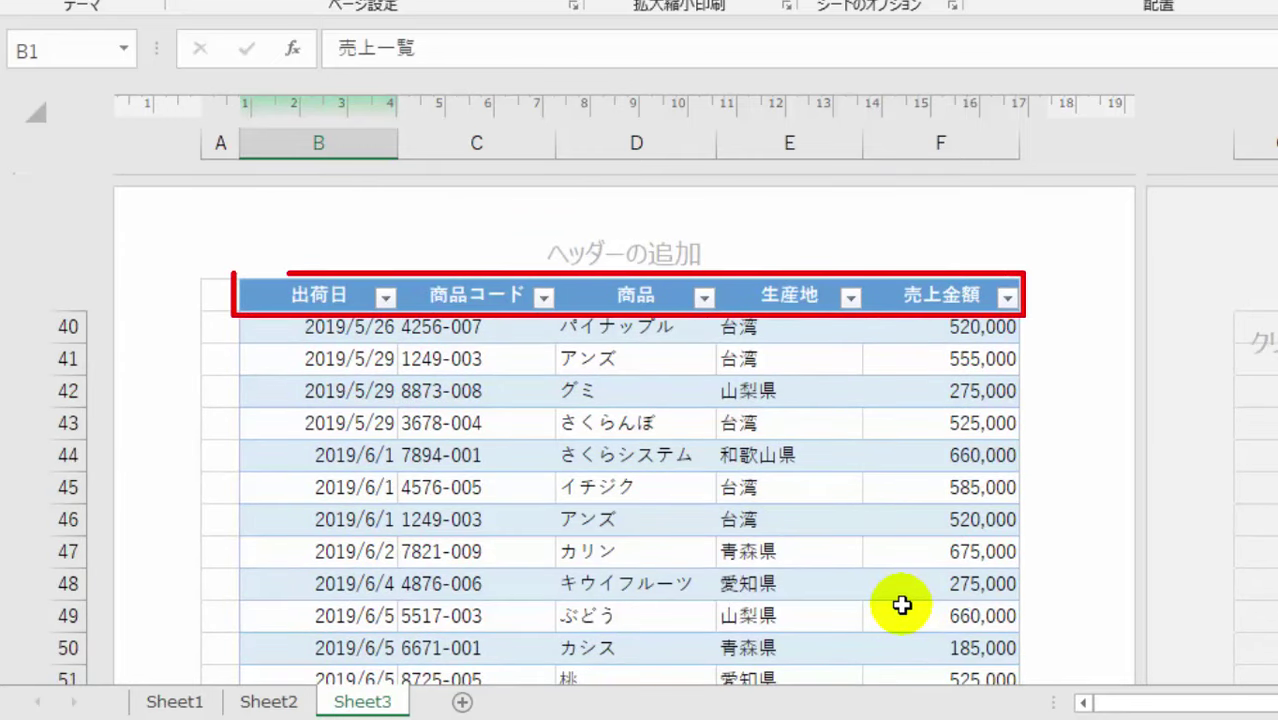
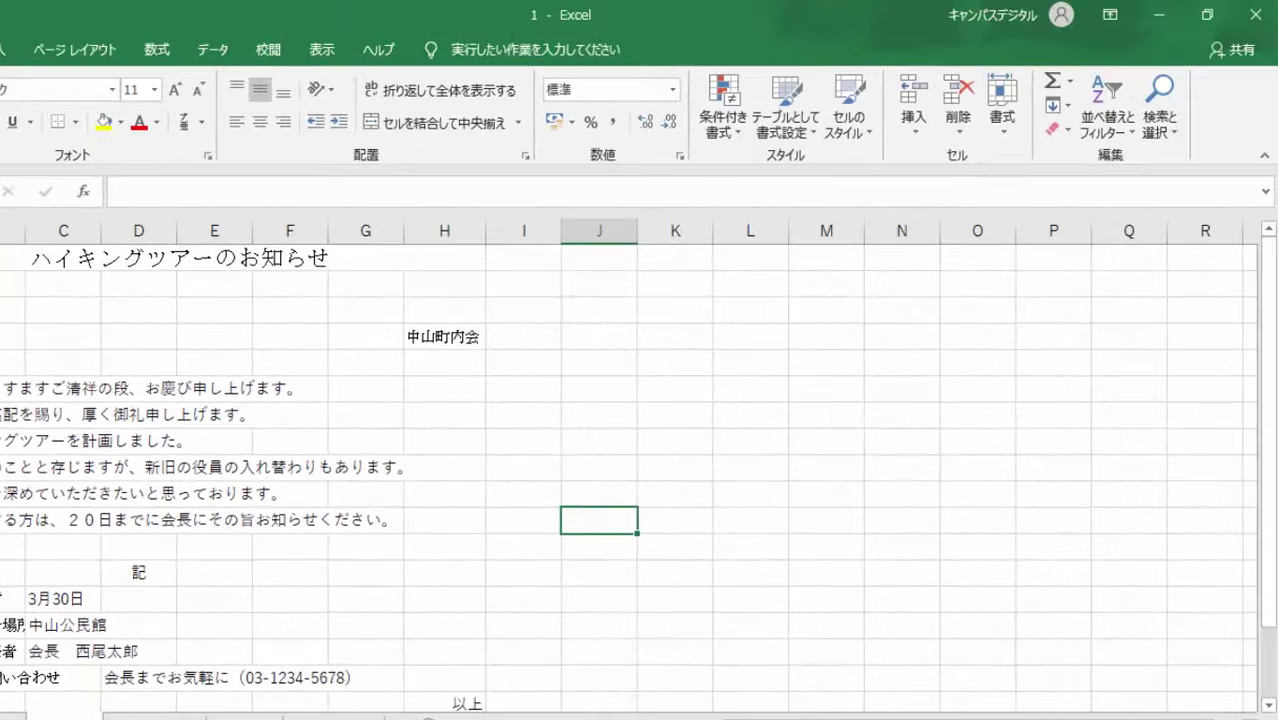
# - Open the print preview of the hiking tour notice (ハイキングツアーのお知らせ)
pyautogui.hotkey('alt', 'f')
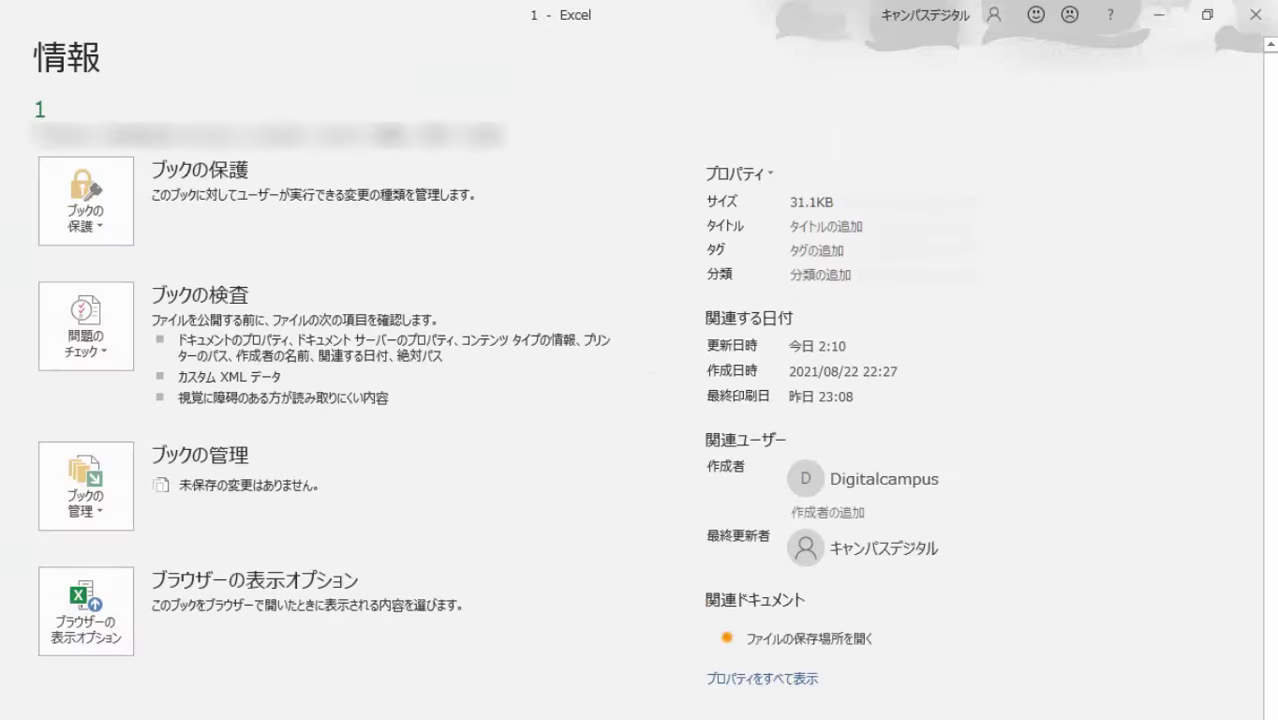
pyautogui.hotkey('ctrl', 'p')
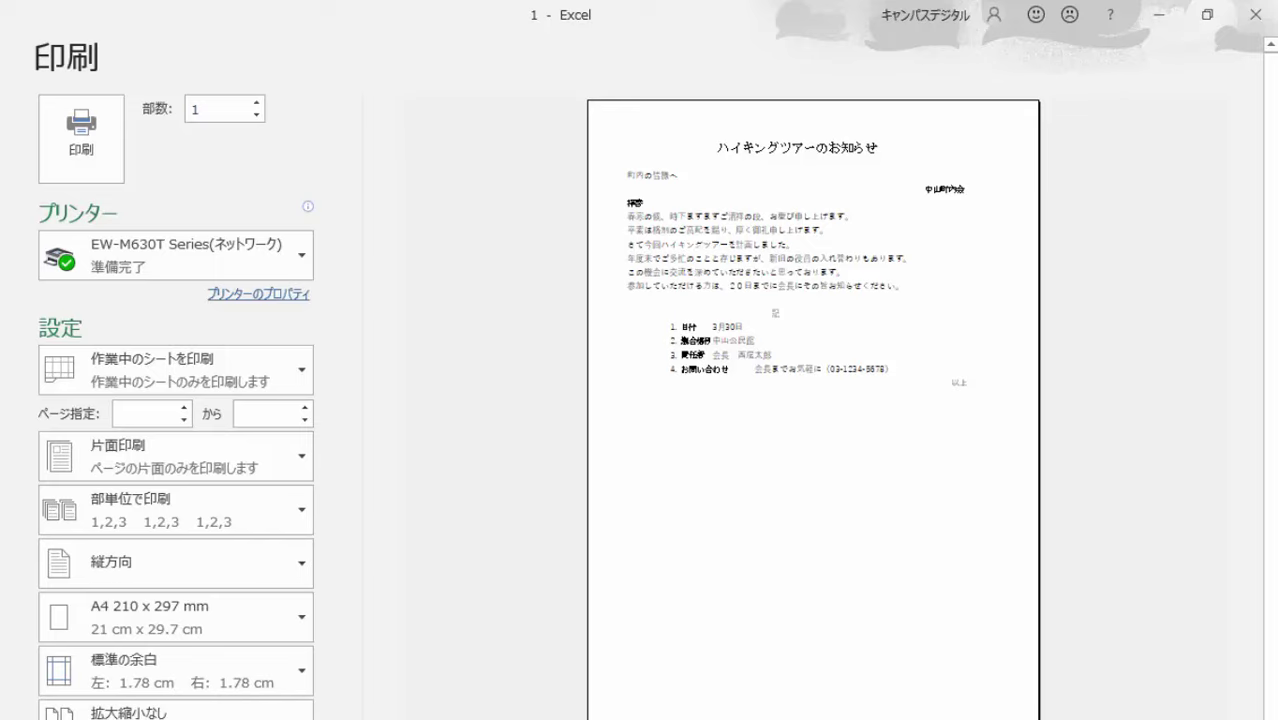
# - Return to the hiking tour notice worksheet and merge cells A6 to H6 without centring the text
pyautogui.click(1184, 619)
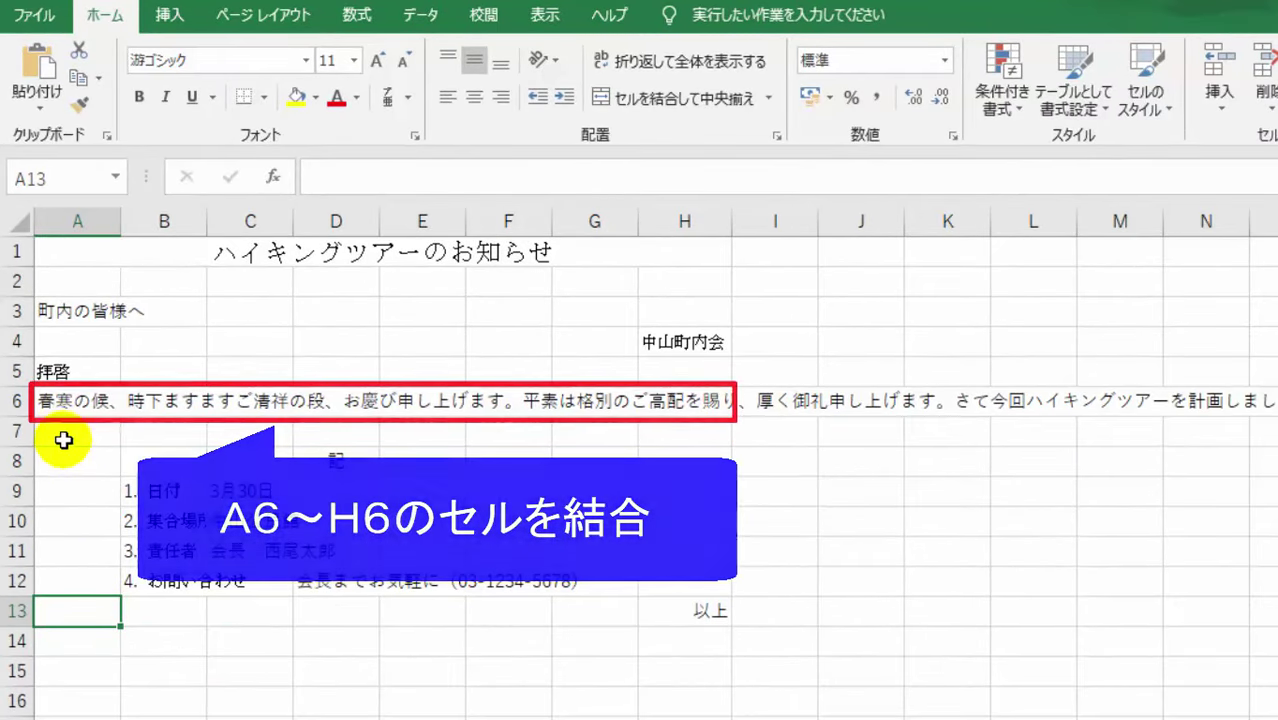
pyautogui.moveTo(30, 405); pyautogui.dragTo(664, 400)
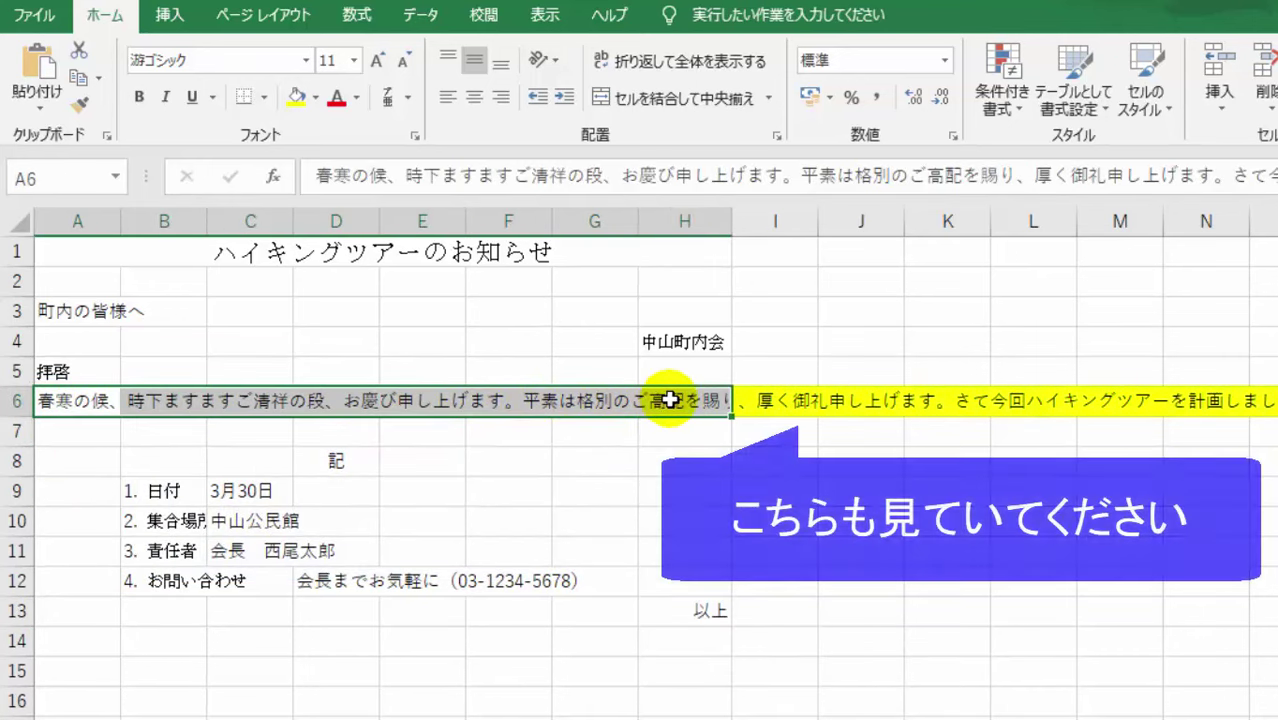
pyautogui.click(768, 97)
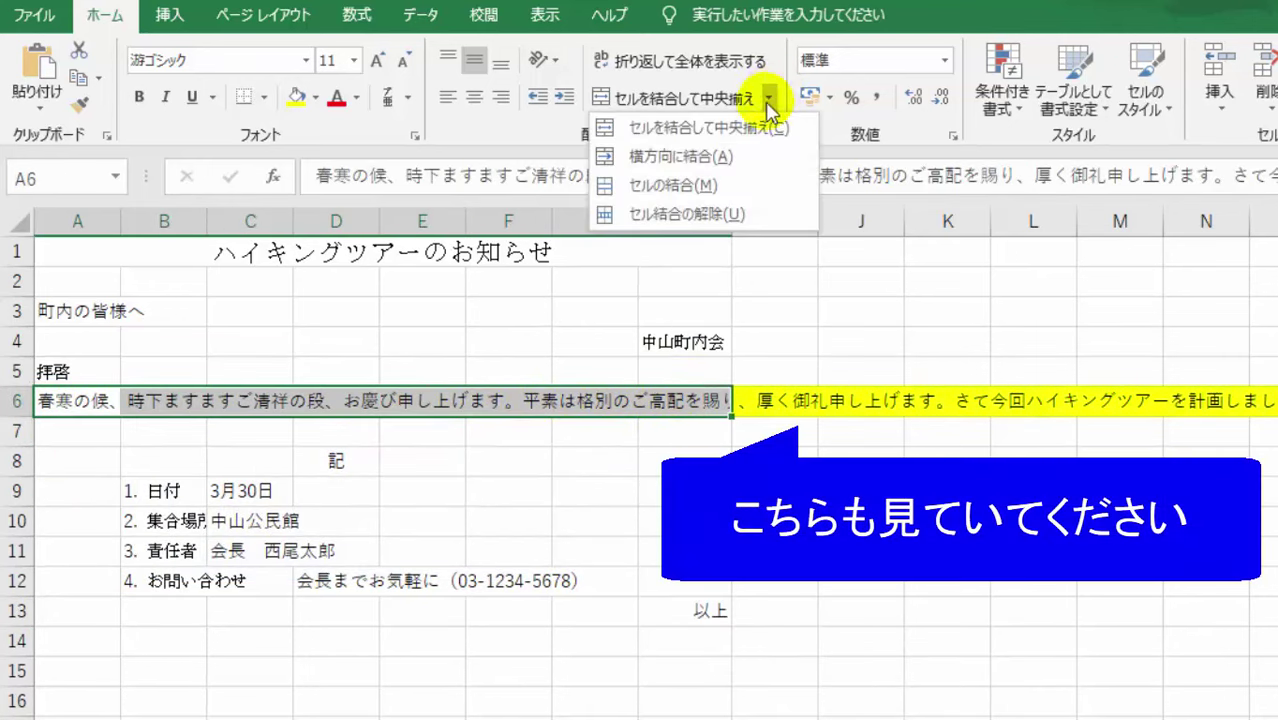
pyautogui.click(742, 186)
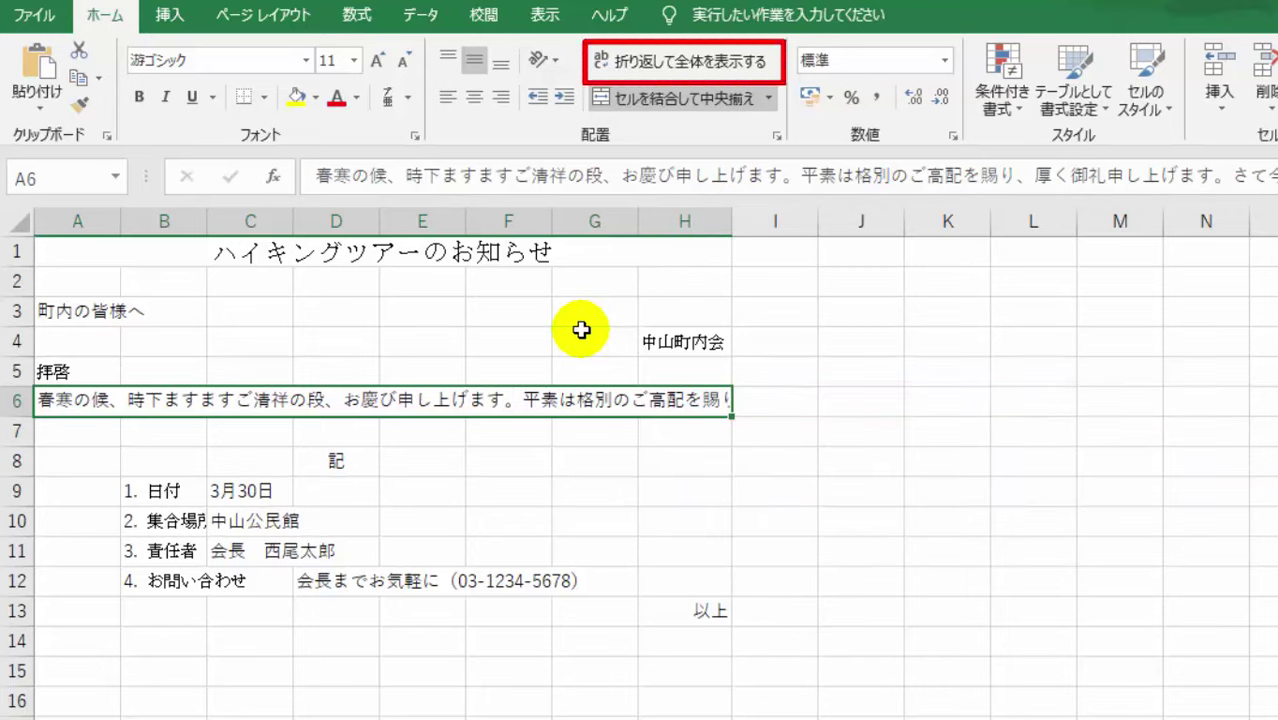
# - Try increasing the height of row 6 and wrapping the text in the merged cell A6:H6
pyautogui.click(684, 64)
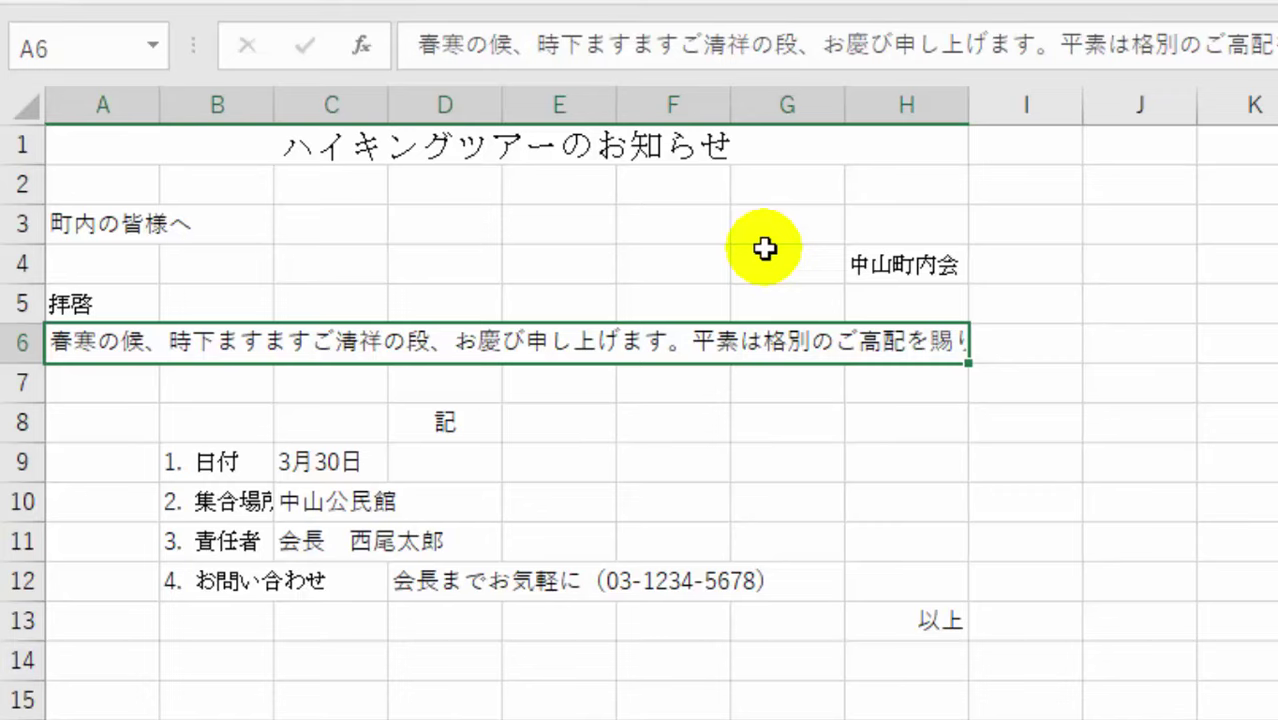
pyautogui.moveTo(22, 363); pyautogui.dragTo(31, 601)
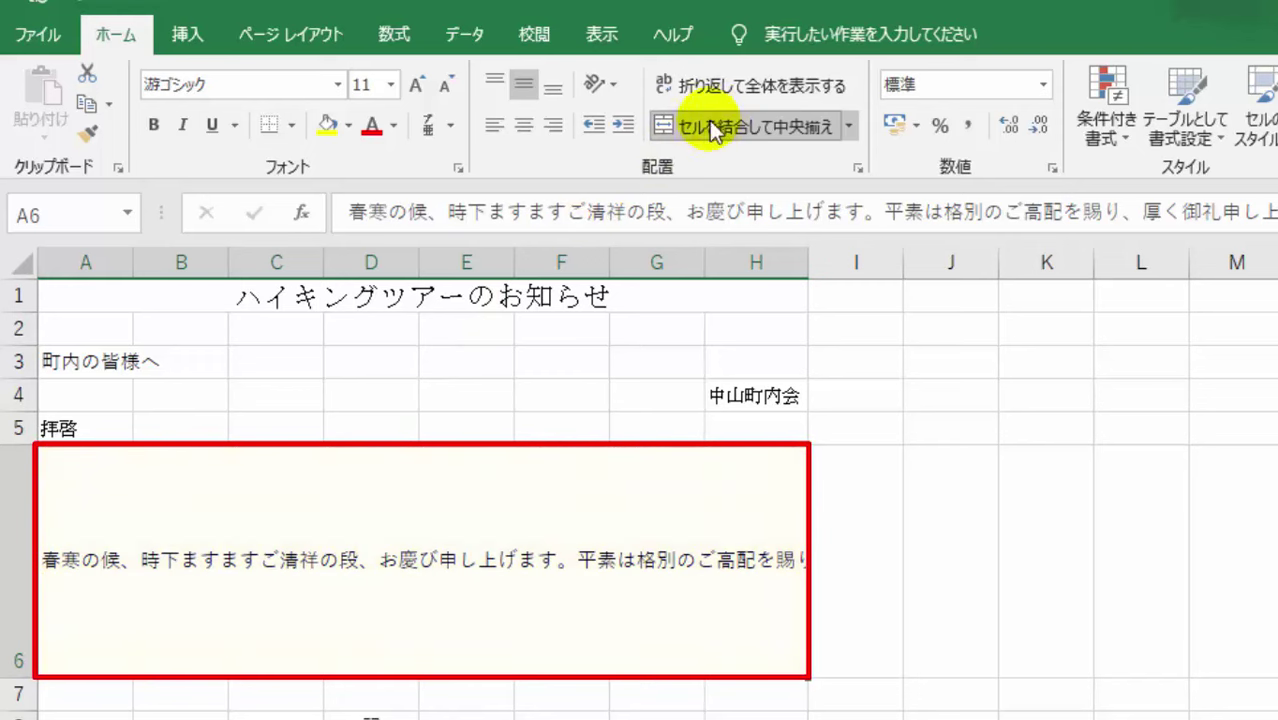
pyautogui.click(757, 88)
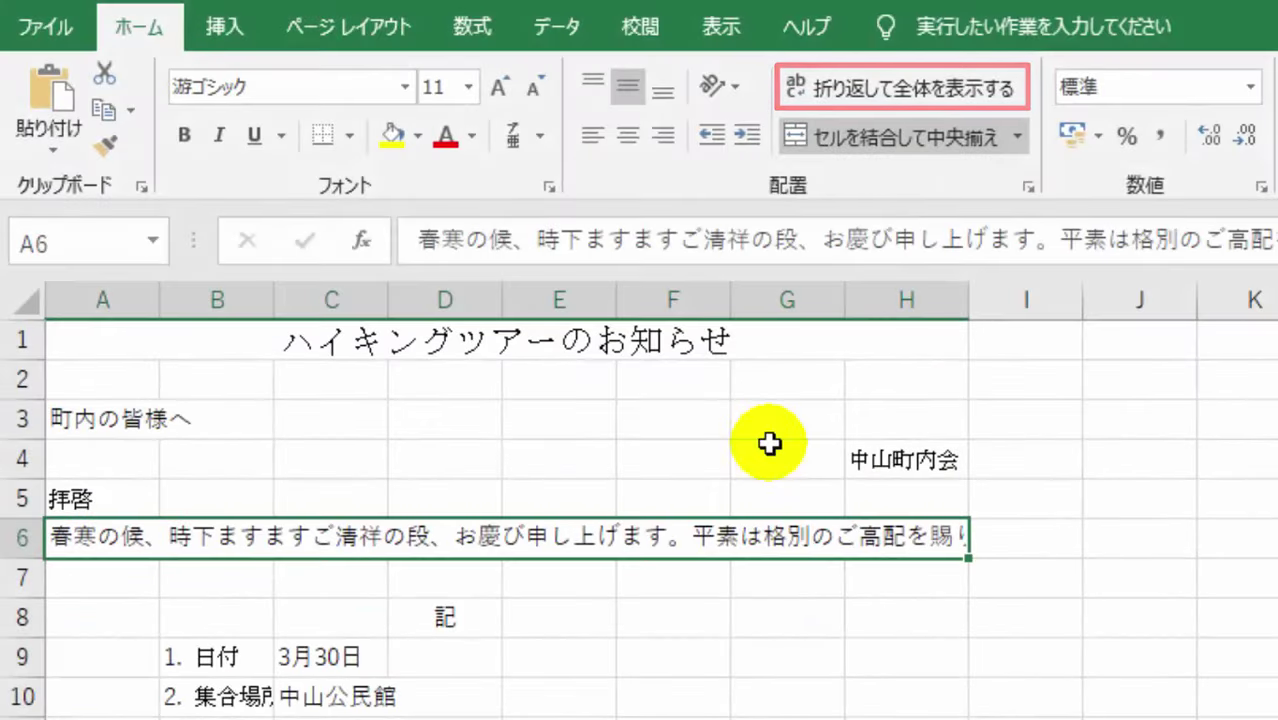
# - Wrap the text in the merged cell A6:H6 and increase the height of row 6 to about 92 points
pyautogui.click(897, 89)
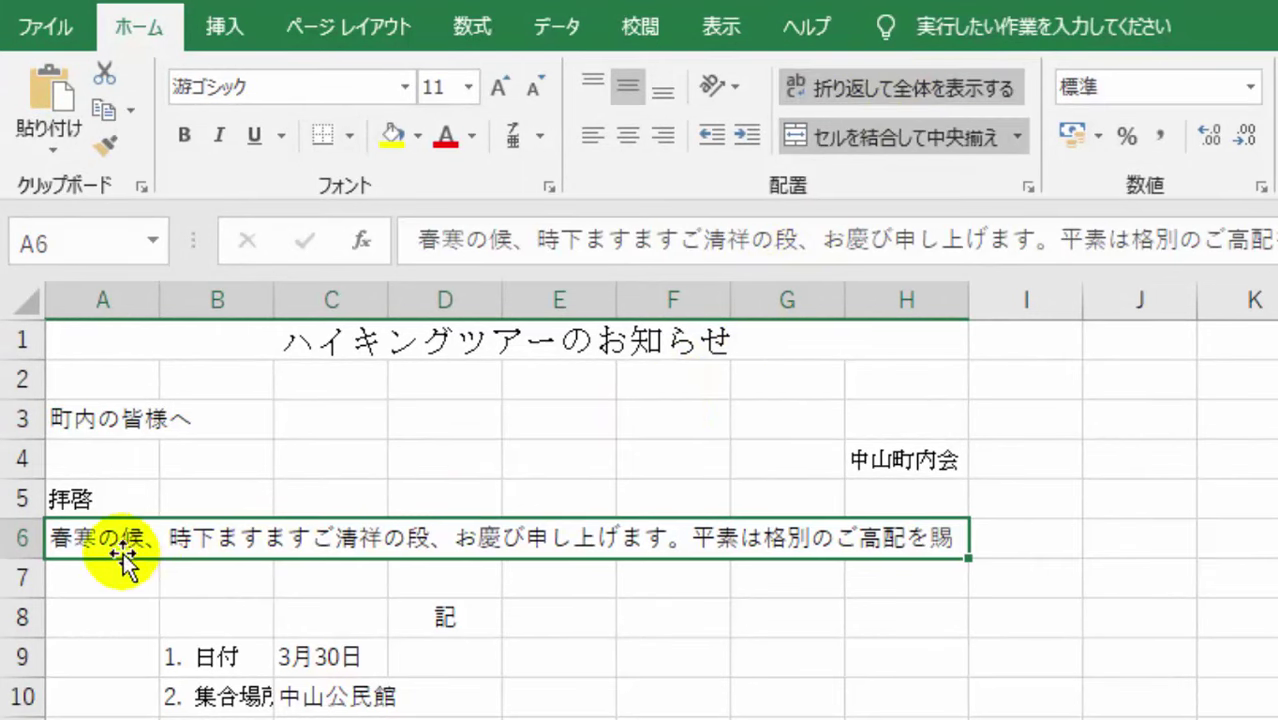
pyautogui.moveTo(16, 570); pyautogui.dragTo(10, 702)
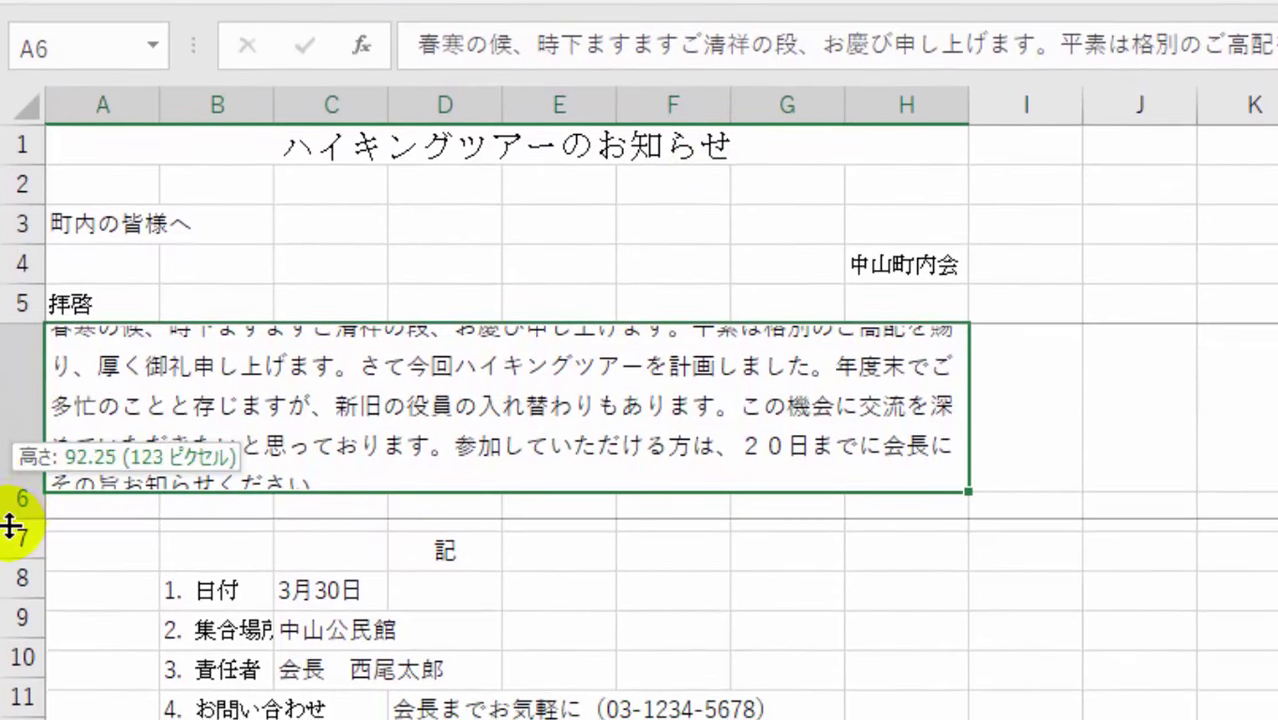
pyautogui.moveTo(10, 527); pyautogui.dragTo(10, 525)
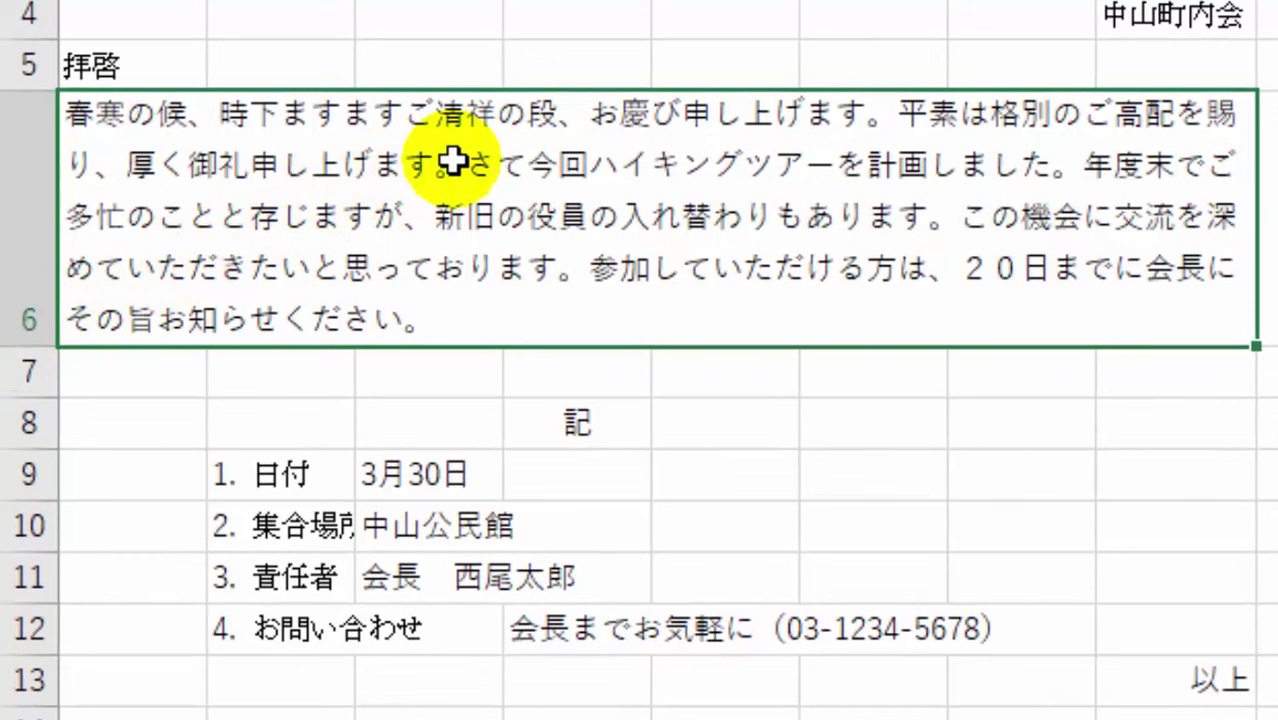
# - Insert a line break before 「さて今回」 within the body text of the merged cell A6:H6
pyautogui.press('F2')
pyautogui.click(484, 198)
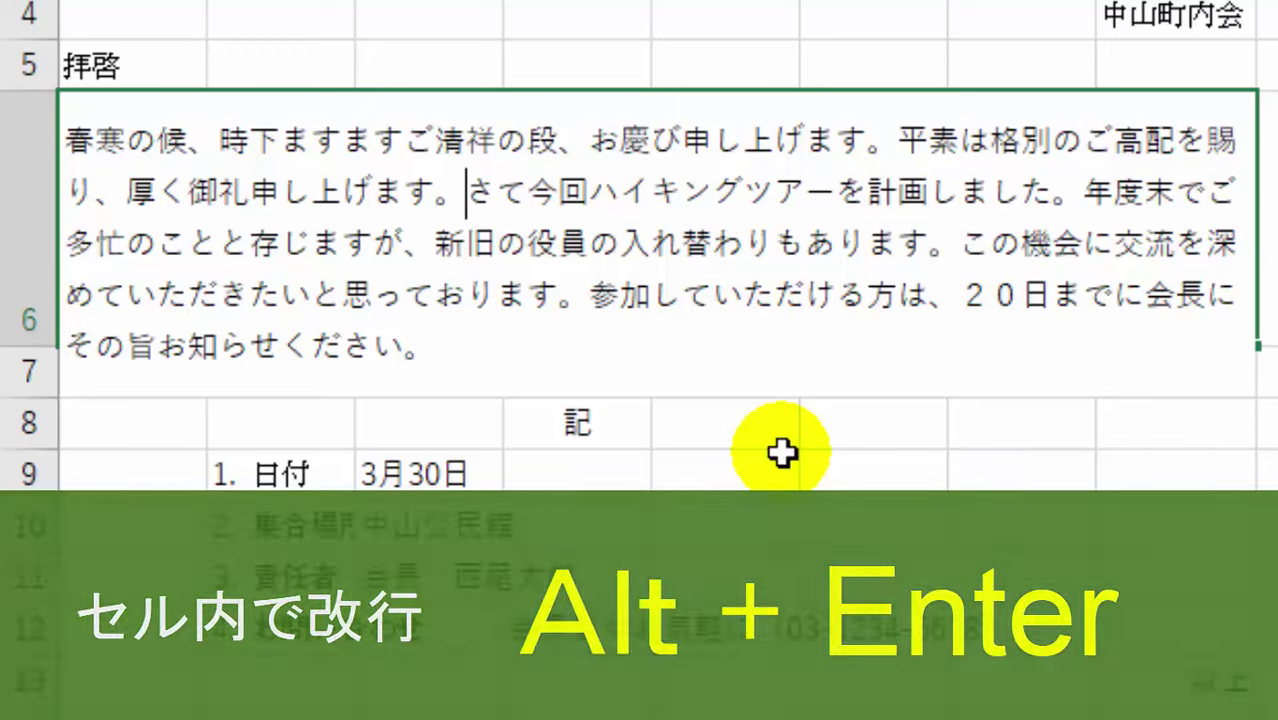
pyautogui.hotkey('alt', 'Return')
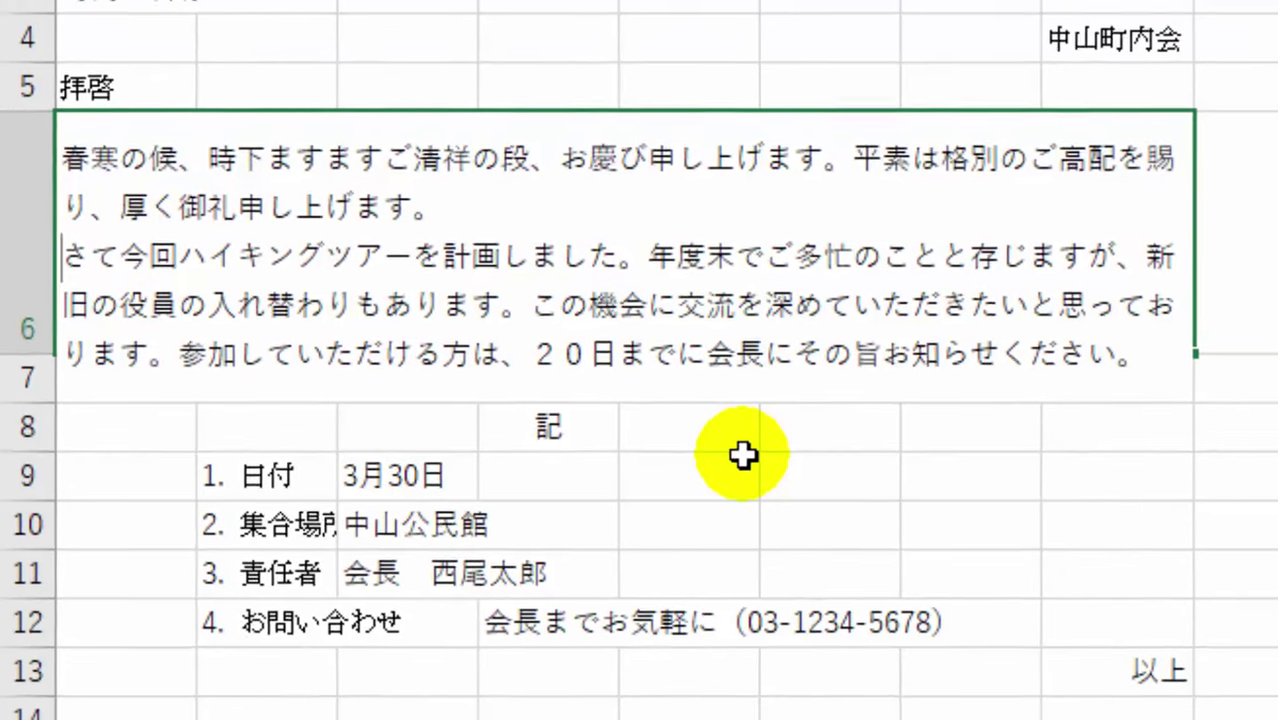
pyautogui.press('Return')
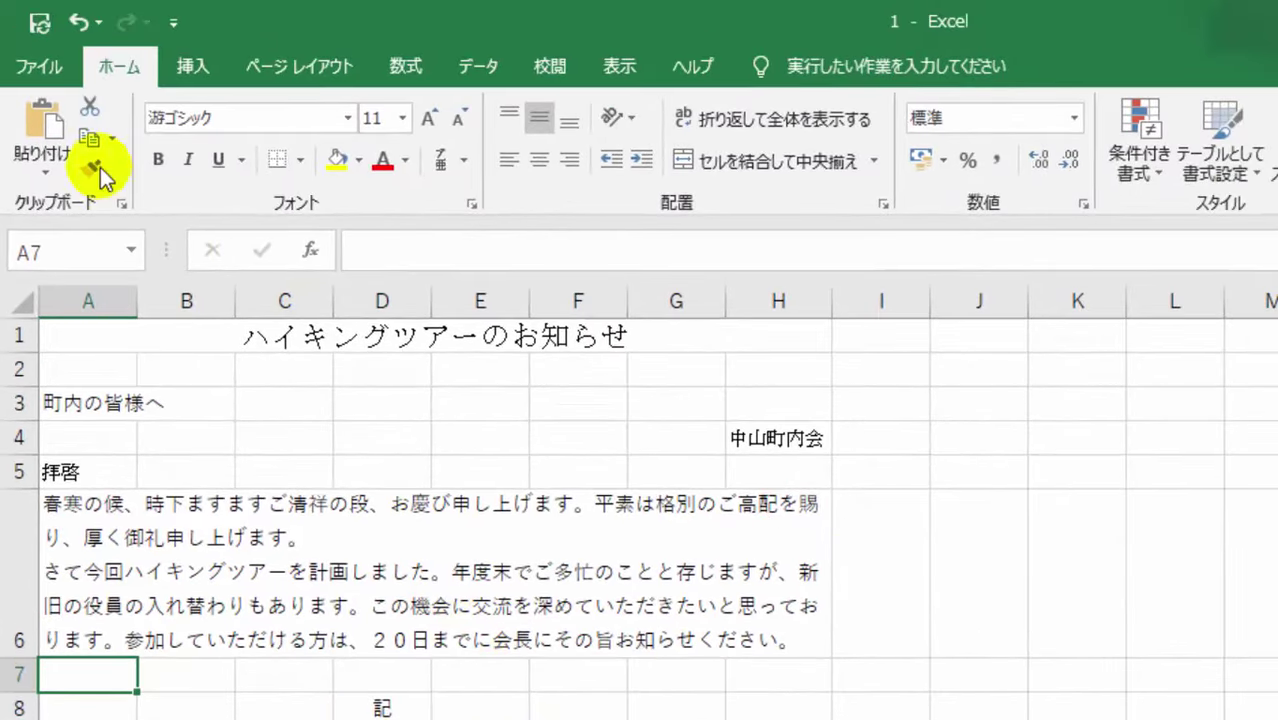
# - Check the body text of the hiking tour notice in the print preview
pyautogui.click(38, 66)
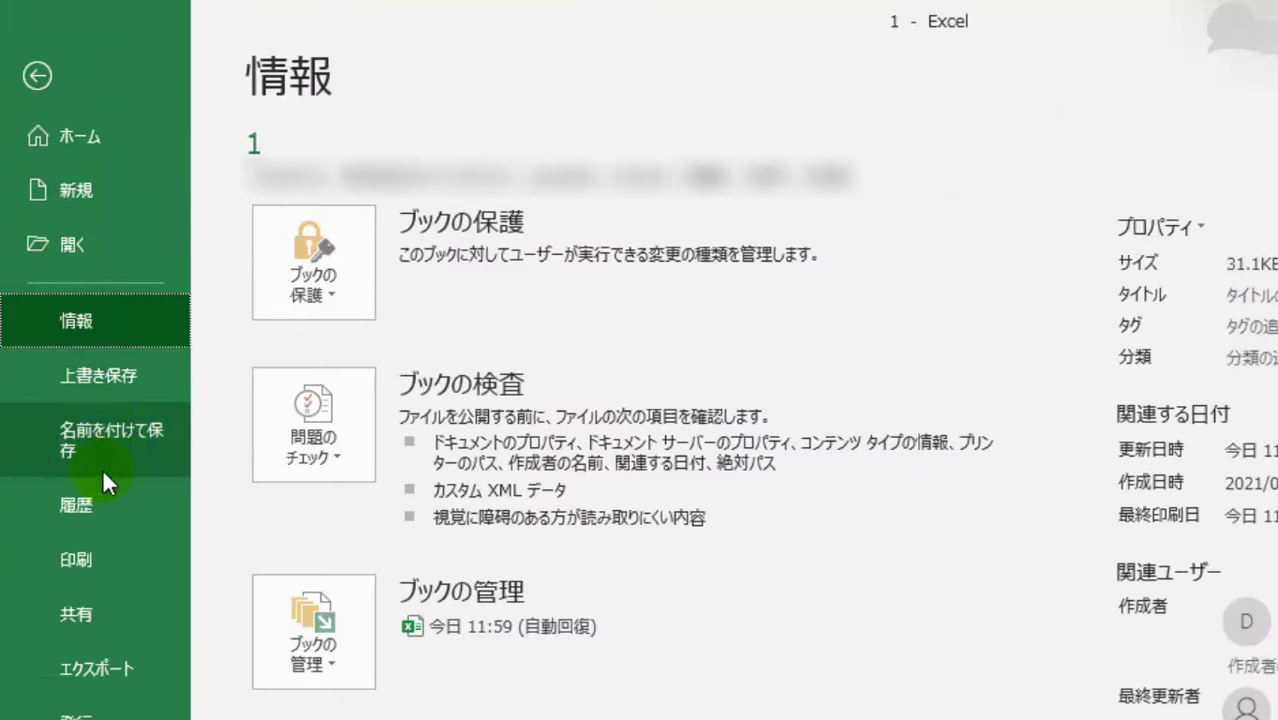
pyautogui.click(87, 563)
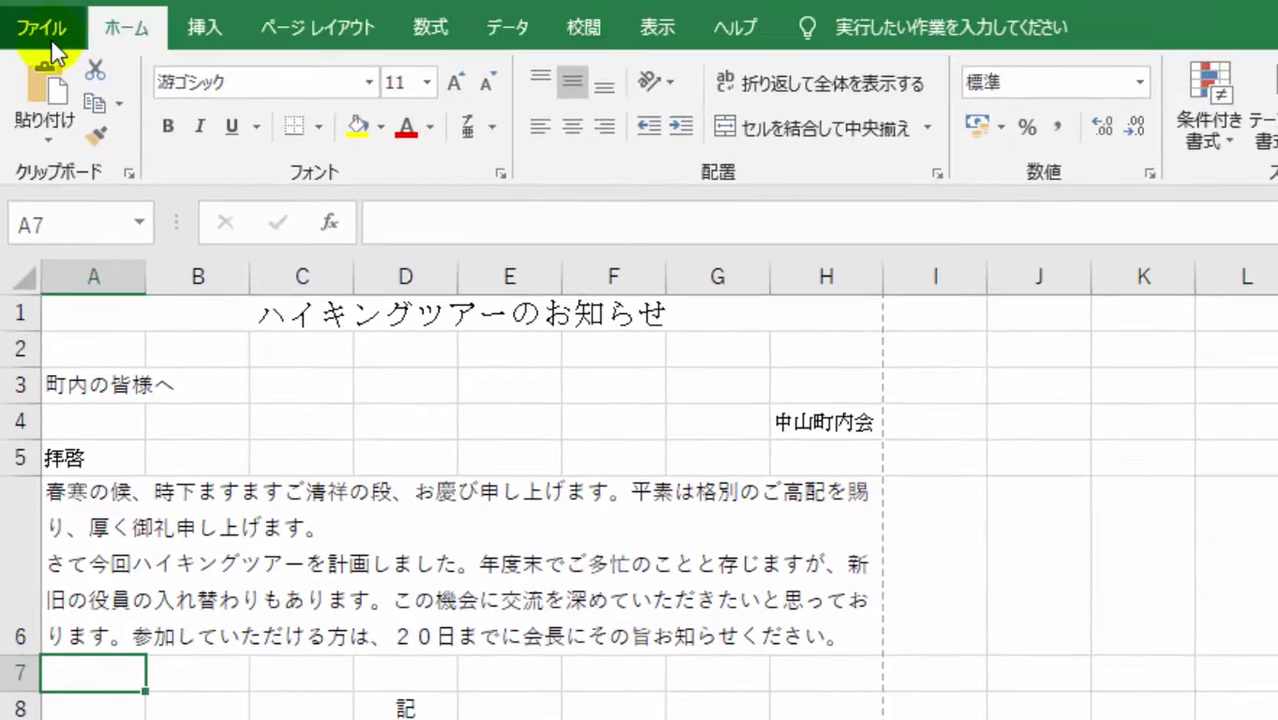
pyautogui.click(43, 20)
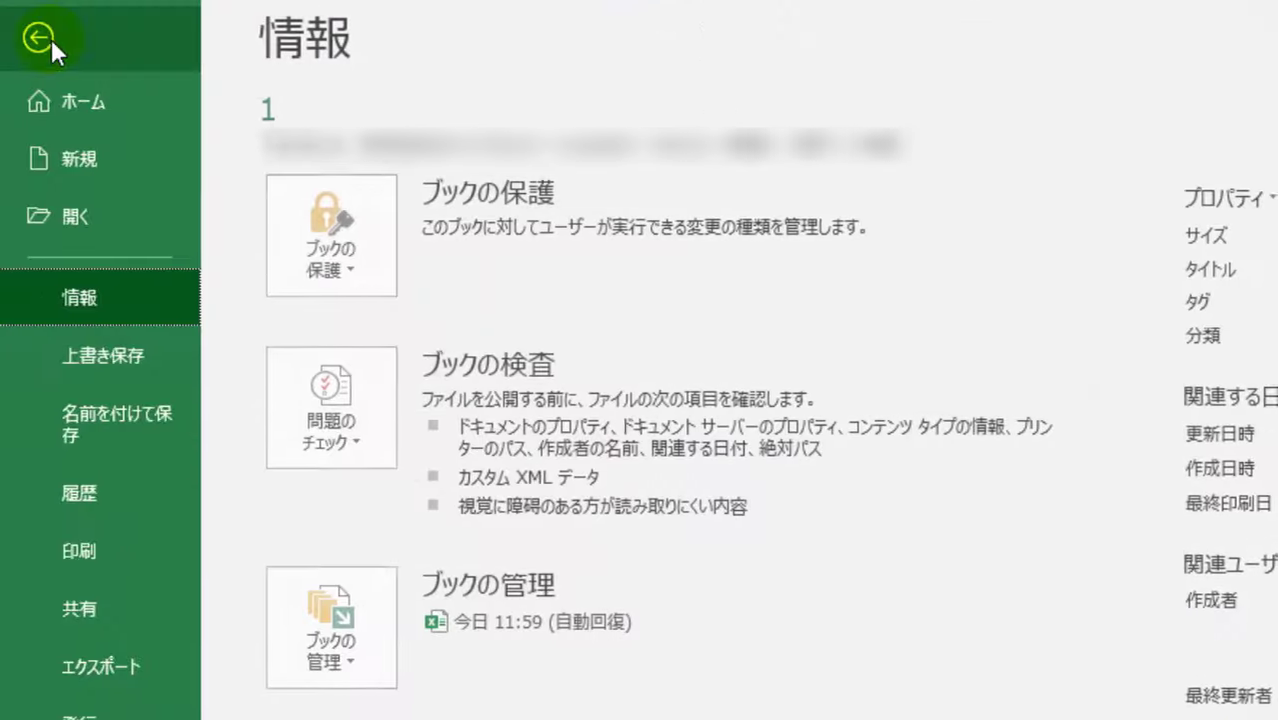
pyautogui.click(104, 539)
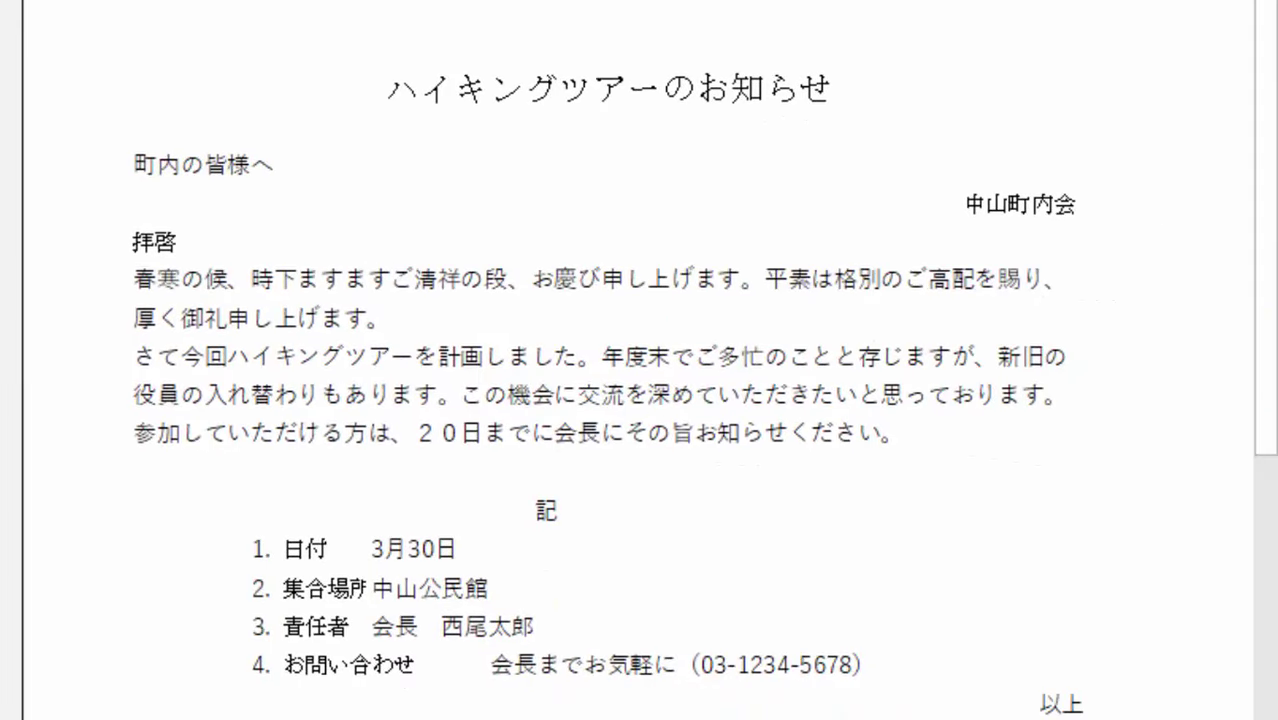